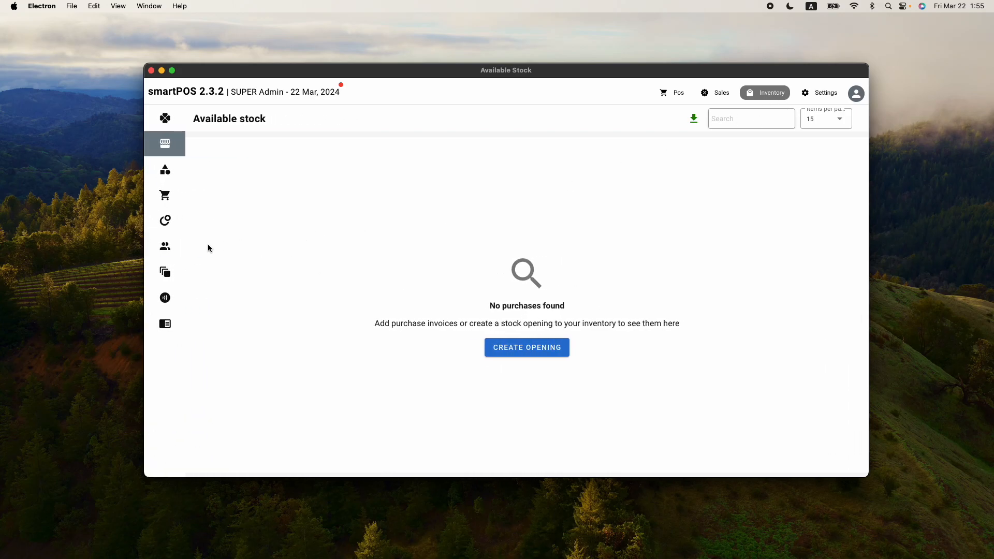
Open the stock opening form, scroll through it, and close it unfilled
{"action": "mouse_move", "coordinate": [166, 269]}
{"action": "left_click", "coordinate": [523, 350]}
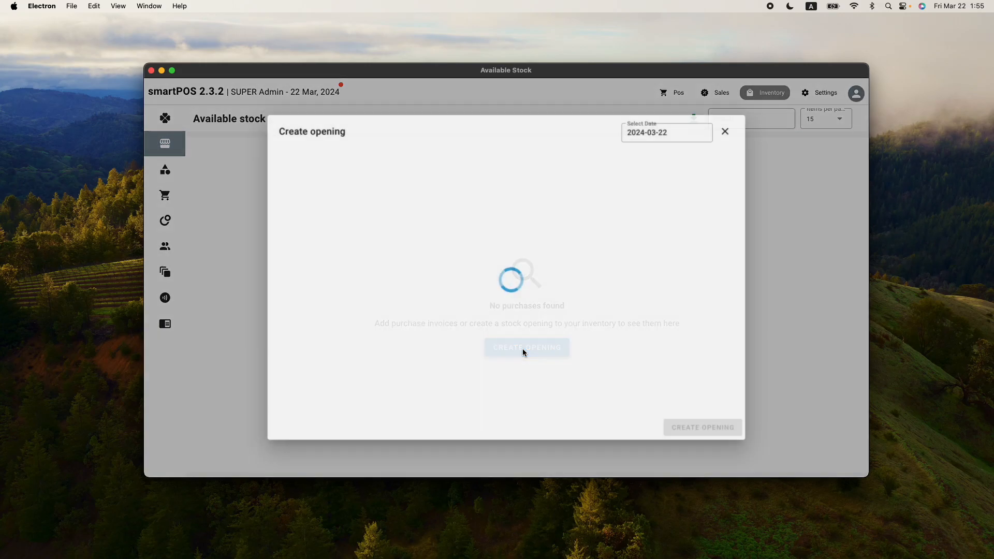
{"action": "scroll", "coordinate": [522, 352], "scroll_direction": "down", "scroll_amount": 1}
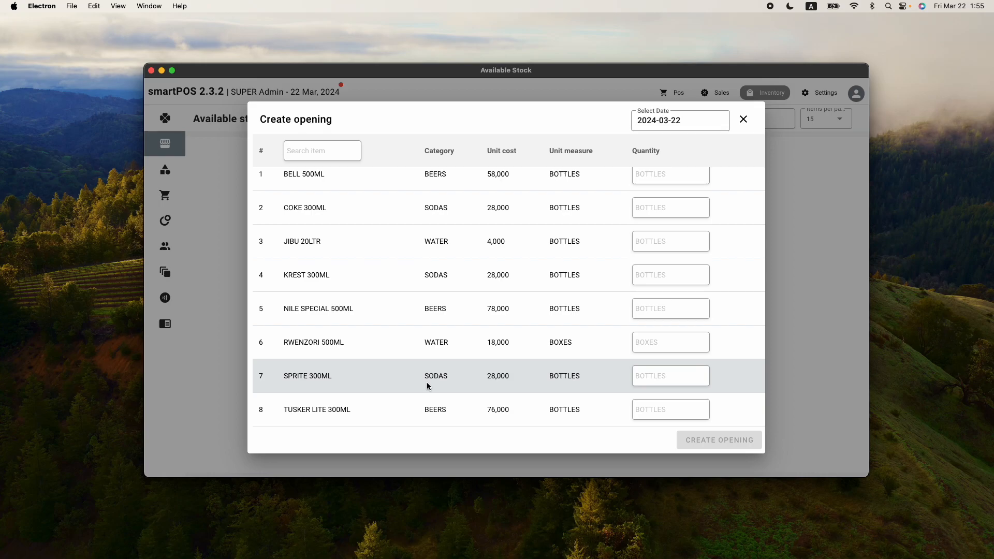
{"action": "scroll", "coordinate": [411, 217], "scroll_direction": "up", "scroll_amount": 1}
{"action": "left_click", "coordinate": [743, 119]}
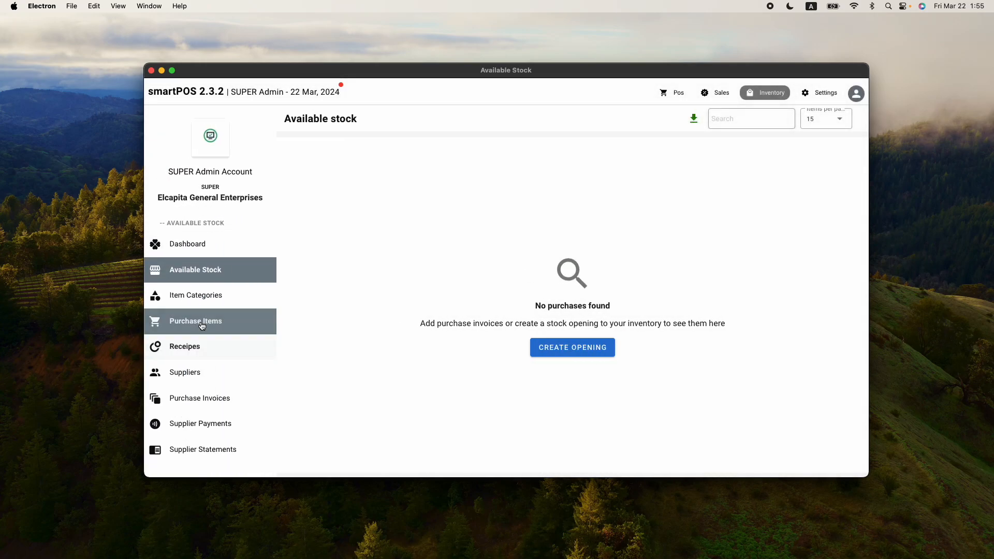
View the list of store items, then go back to the Available stock page
{"action": "left_click", "coordinate": [202, 325]}
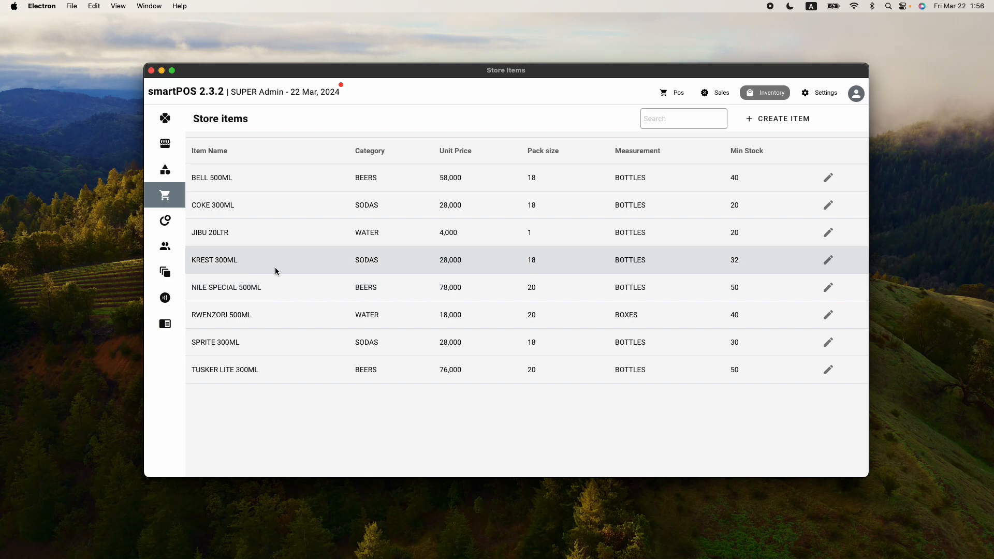
{"action": "mouse_move", "coordinate": [171, 251]}
{"action": "left_click", "coordinate": [194, 269]}
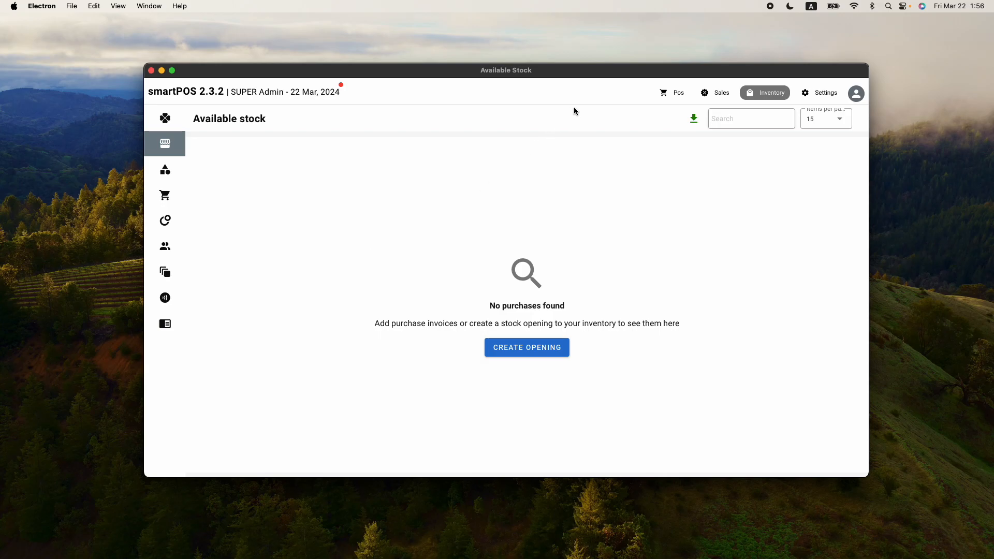
Load Sales' Items Sold for 2024-03-22, export it as PDF, and enlarge the viewer
{"action": "left_click", "coordinate": [716, 94]}
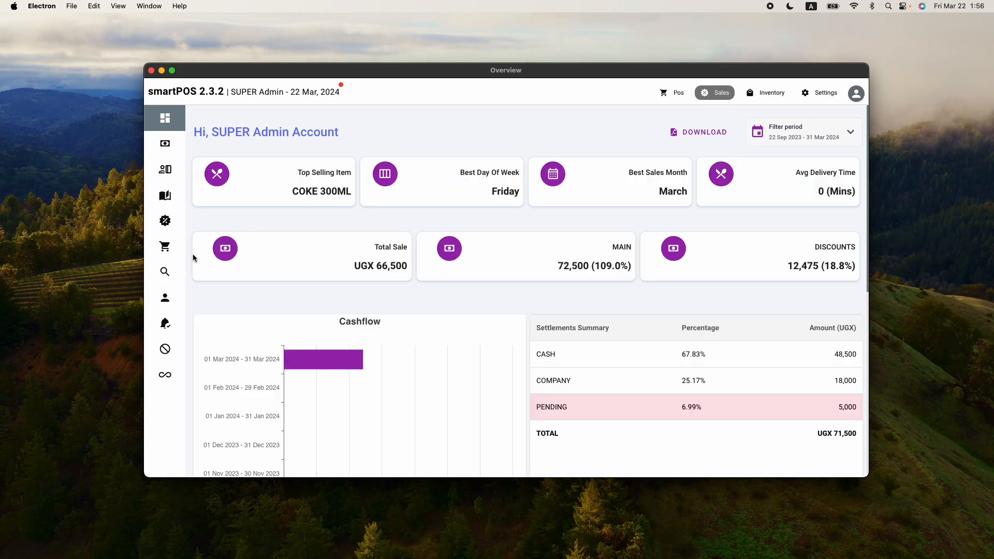
{"action": "mouse_move", "coordinate": [176, 264]}
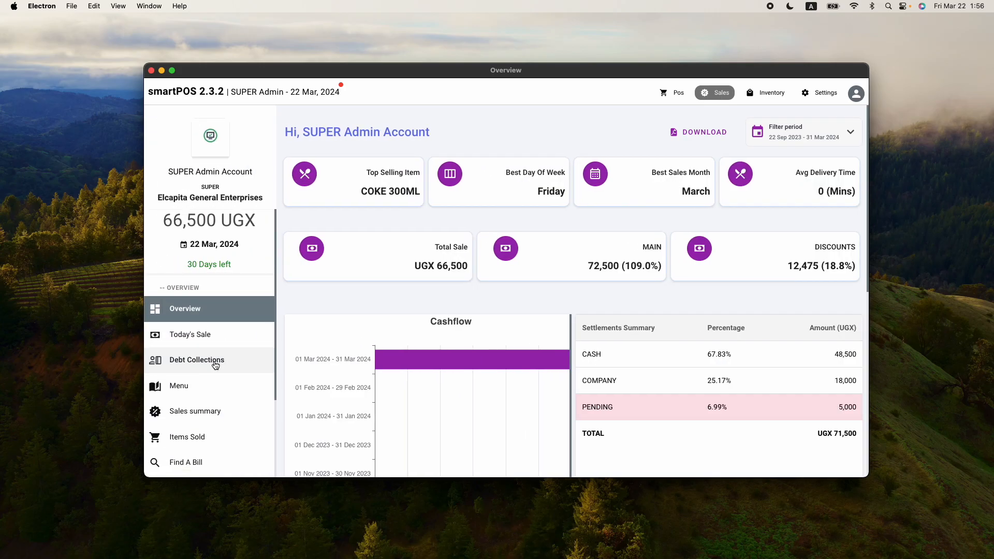
{"action": "left_click", "coordinate": [198, 417]}
{"action": "left_click", "coordinate": [197, 439]}
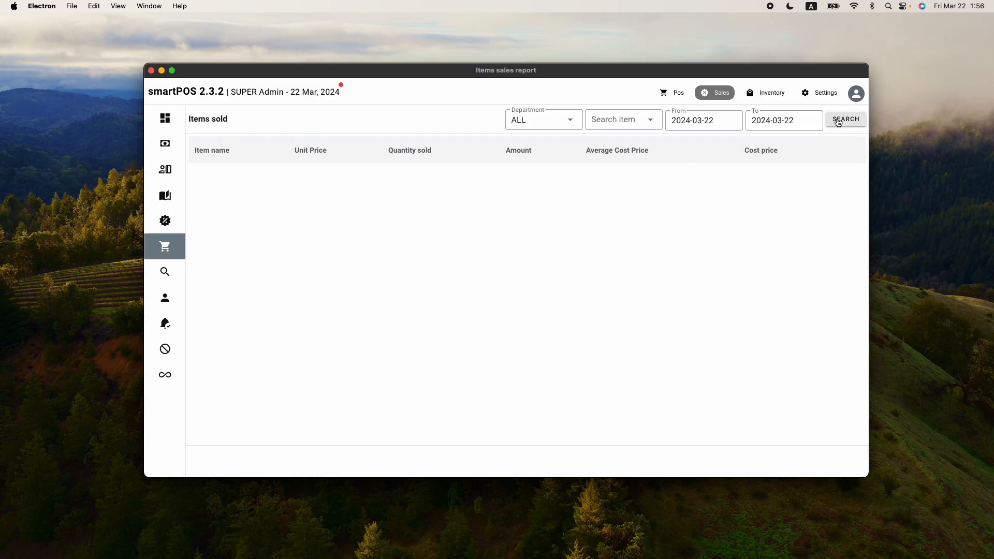
{"action": "left_click", "coordinate": [839, 122]}
{"action": "left_click", "coordinate": [435, 126]}
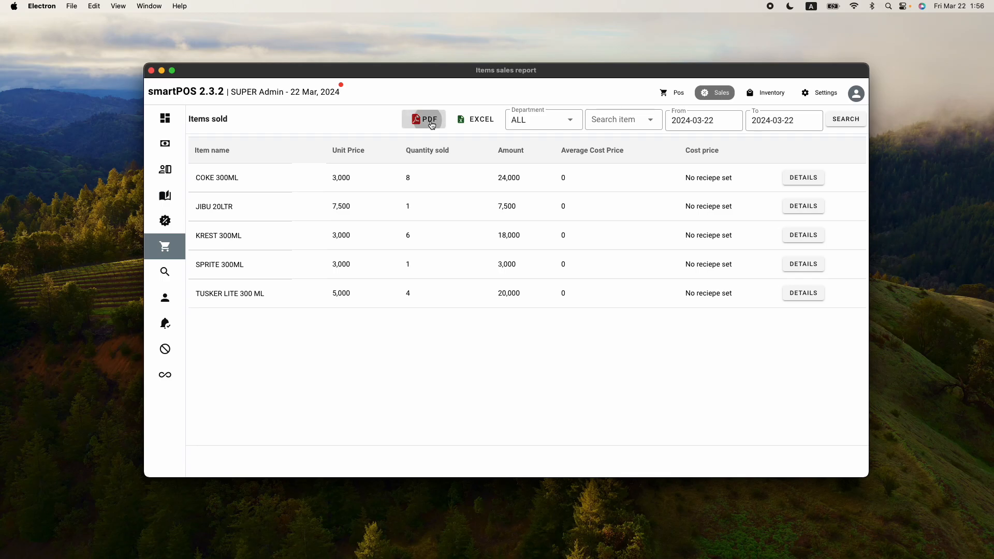
{"action": "left_click_drag", "start_coordinate": [464, 133], "coordinate": [197, 47]}
{"action": "left_click_drag", "start_coordinate": [427, 343], "coordinate": [552, 515]}
Zoom the report to fit width and larger, selecting the COKE 300ML and KREST 300ML rows
{"action": "left_click", "coordinate": [333, 67]}
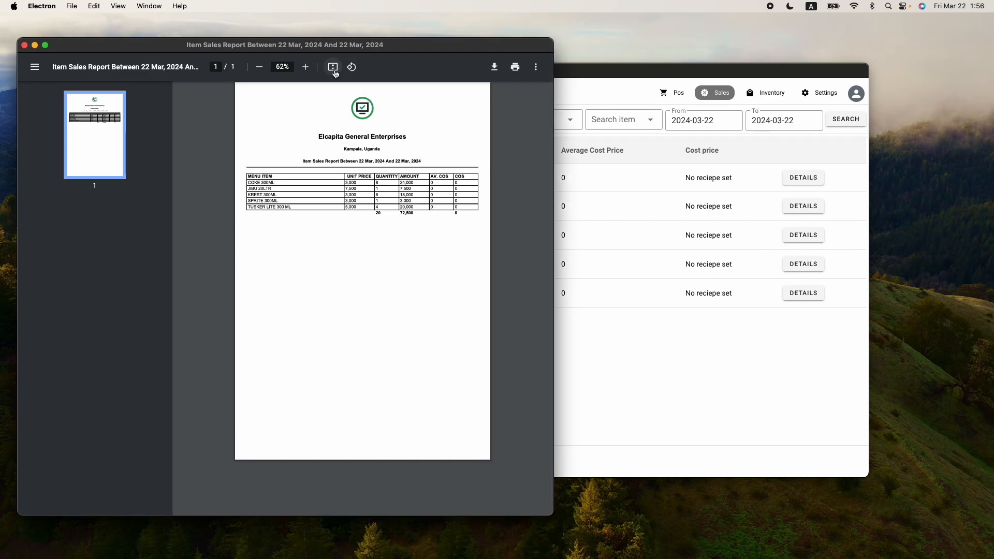
{"action": "left_click", "coordinate": [305, 66]}
{"action": "left_click", "coordinate": [305, 66]}
{"action": "left_click", "coordinate": [306, 67]}
{"action": "left_click", "coordinate": [306, 66]}
{"action": "scroll", "coordinate": [234, 280], "scroll_direction": "down", "scroll_amount": 1}
{"action": "left_click_drag", "start_coordinate": [216, 285], "coordinate": [520, 285]}
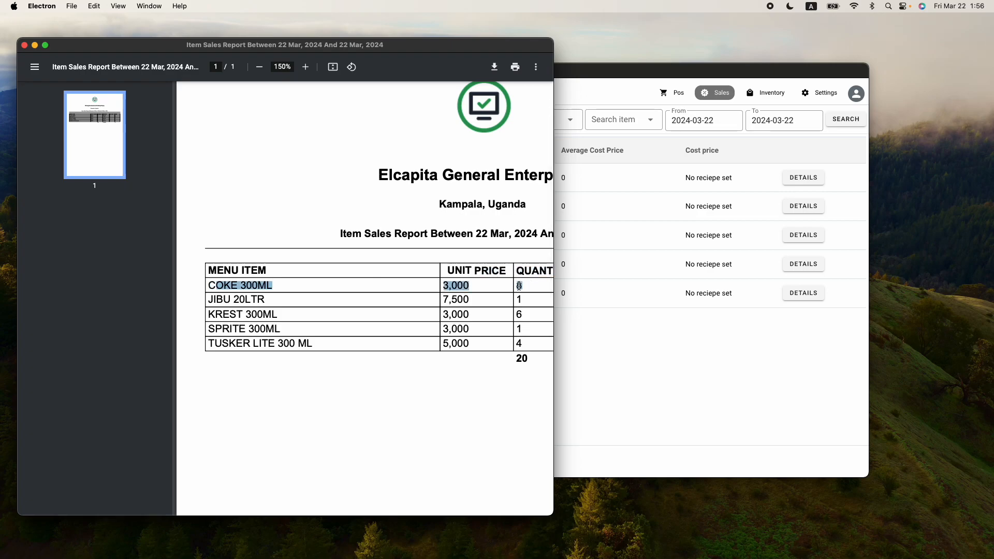
{"action": "scroll", "coordinate": [519, 285], "scroll_direction": "down", "scroll_amount": 1}
{"action": "left_click", "coordinate": [520, 288]}
{"action": "left_click_drag", "start_coordinate": [523, 310], "coordinate": [278, 309]}
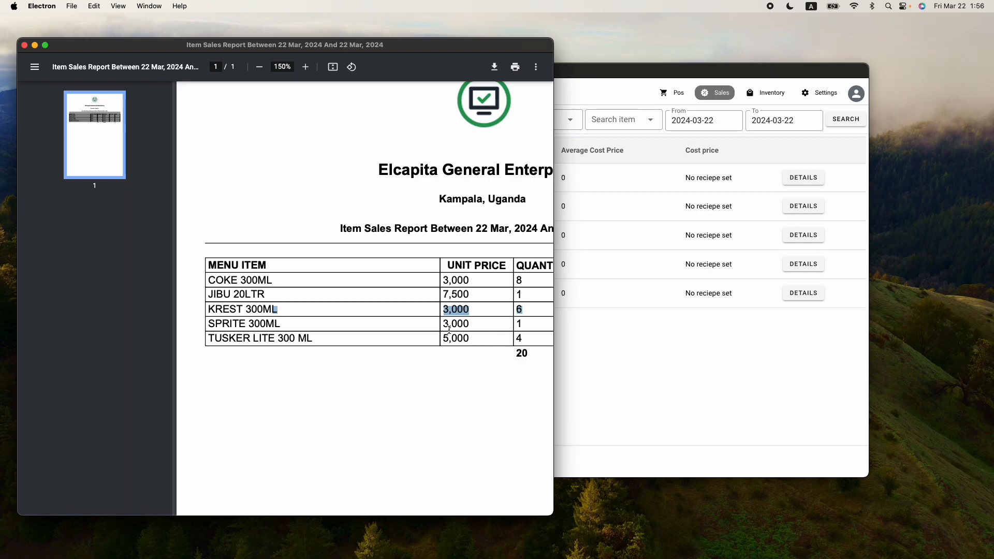
{"action": "scroll", "coordinate": [449, 329], "scroll_direction": "right", "scroll_amount": 1}
{"action": "left_click", "coordinate": [507, 354]}
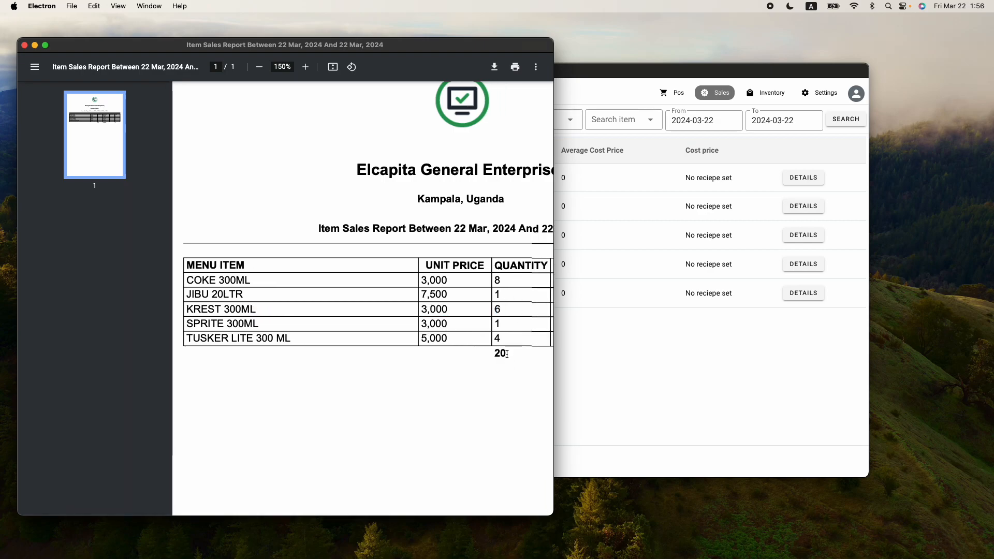
Switch smartPOS to the Inventory overview, checking COKE 300ML's sold quantity of 8 in the report
{"action": "left_click", "coordinate": [615, 77]}
{"action": "left_click", "coordinate": [766, 93]}
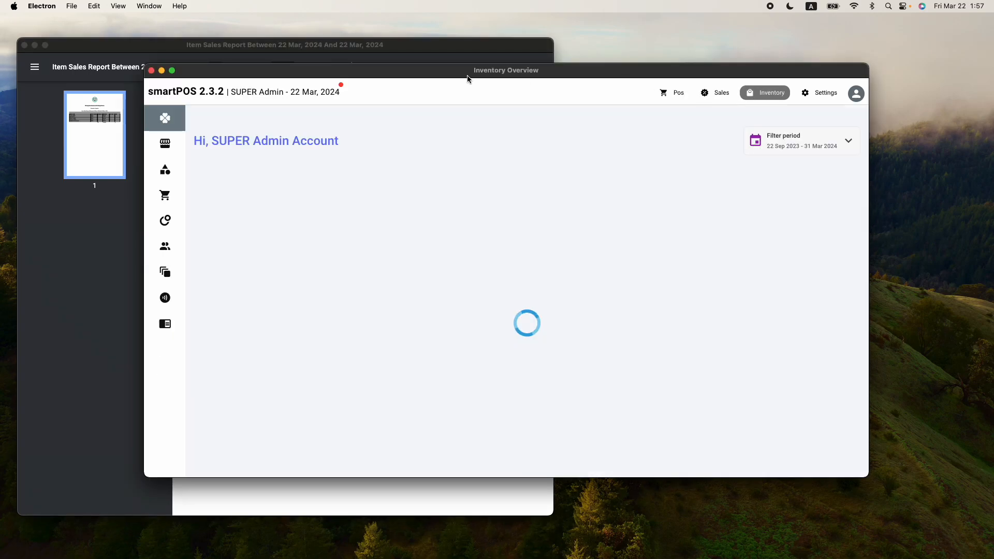
{"action": "left_click", "coordinate": [436, 47]}
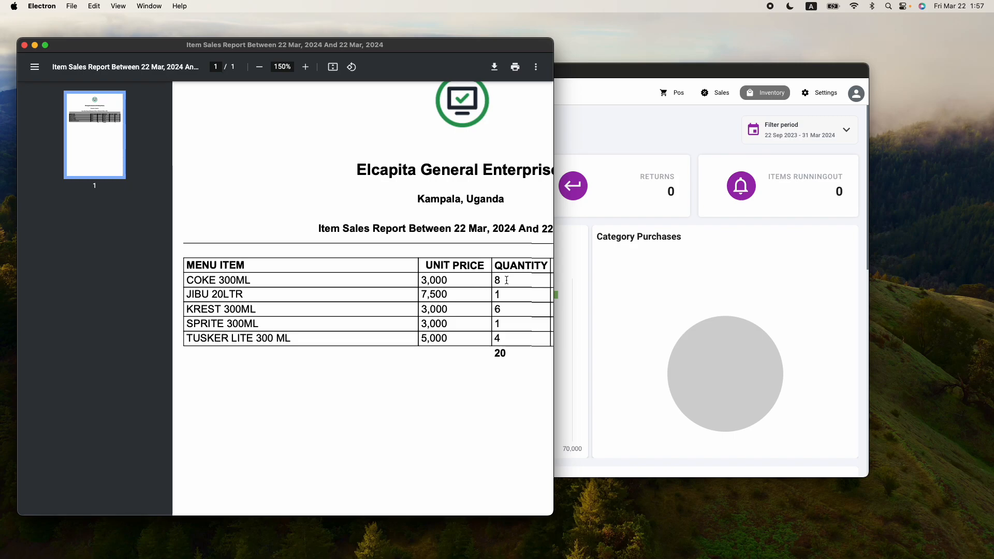
{"action": "left_click_drag", "start_coordinate": [504, 280], "coordinate": [211, 279]}
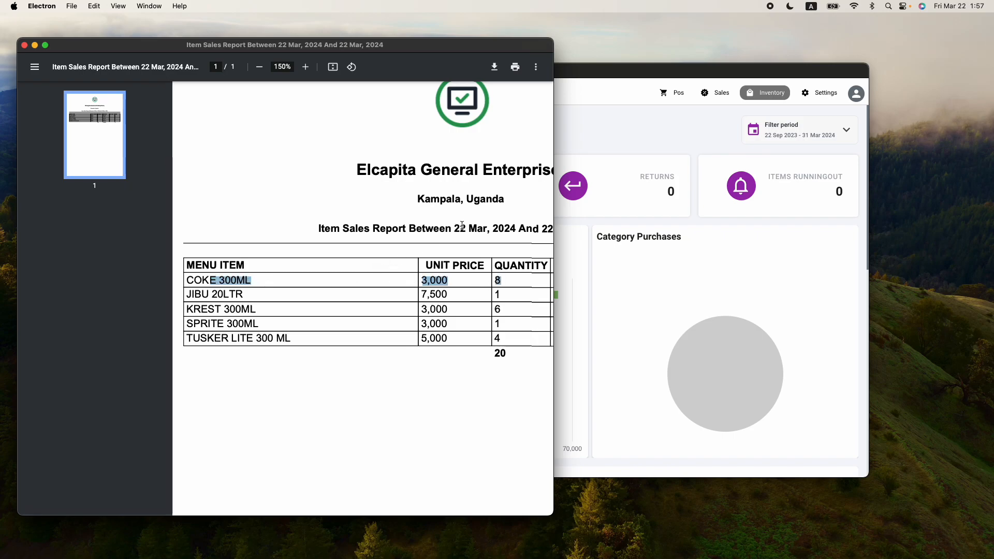
{"action": "left_click", "coordinate": [665, 126]}
Open the Available stock page's stock-opening form, glance at the report, then close the form unsaved
{"action": "mouse_move", "coordinate": [168, 200]}
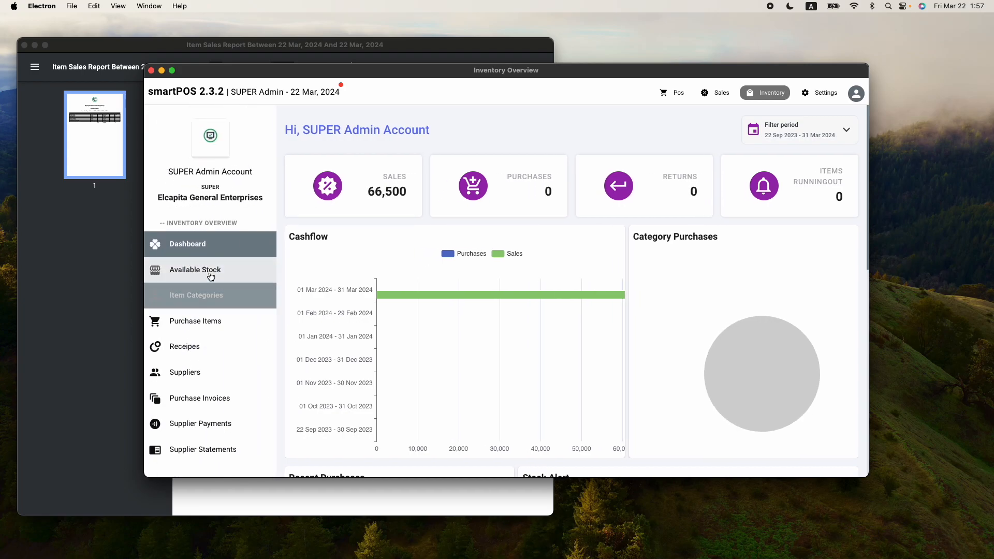
{"action": "left_click", "coordinate": [191, 268]}
{"action": "left_click", "coordinate": [522, 347]}
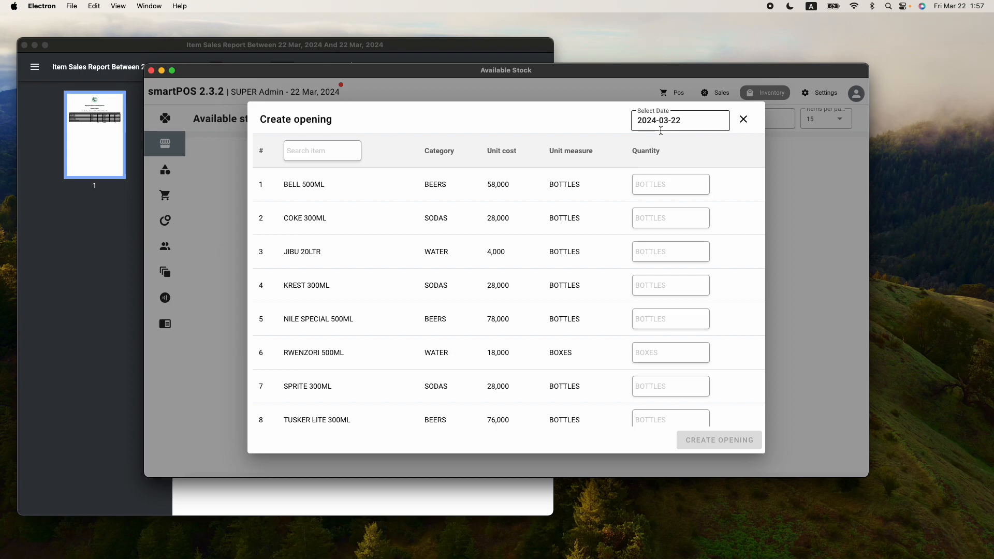
{"action": "left_click", "coordinate": [382, 49]}
{"action": "left_click", "coordinate": [389, 366]}
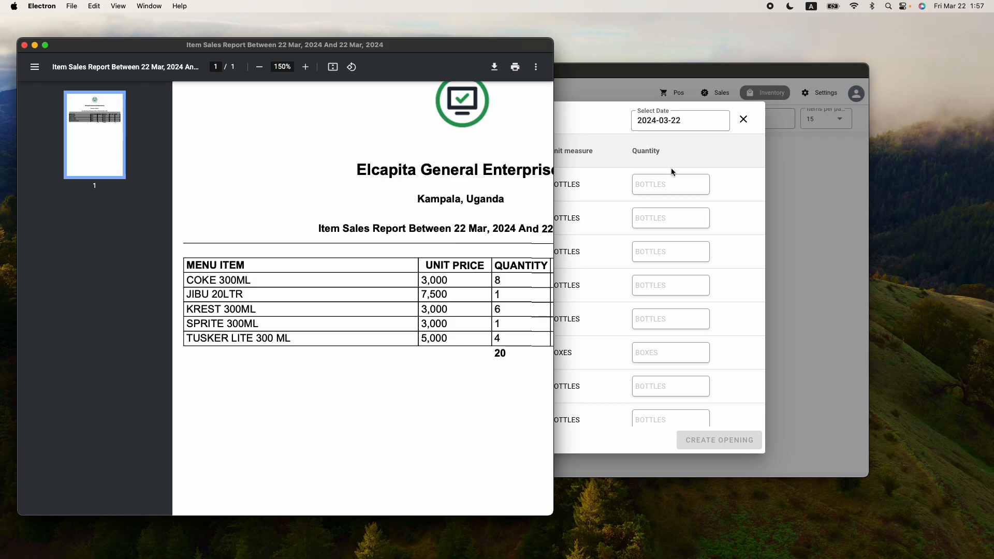
{"action": "left_click", "coordinate": [624, 160]}
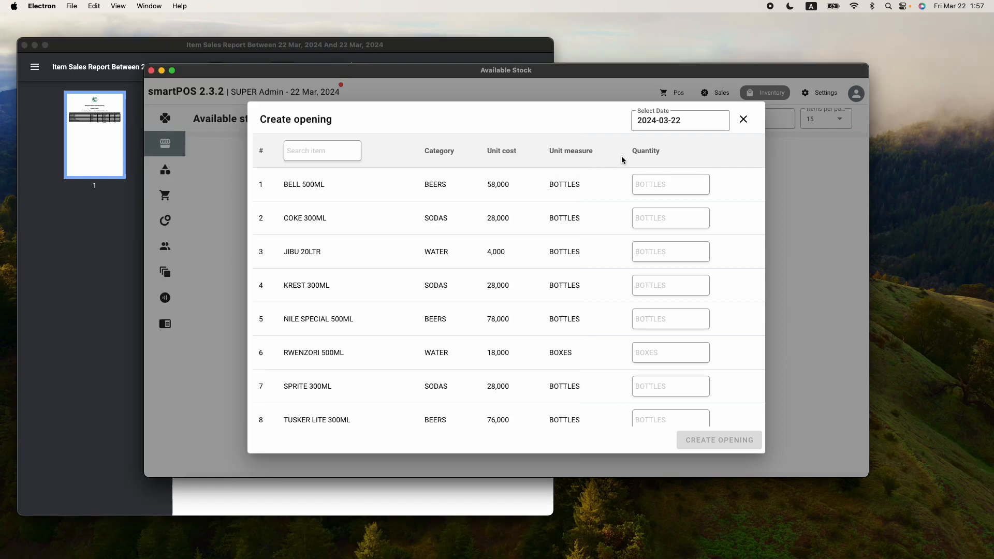
{"action": "left_click", "coordinate": [744, 120]}
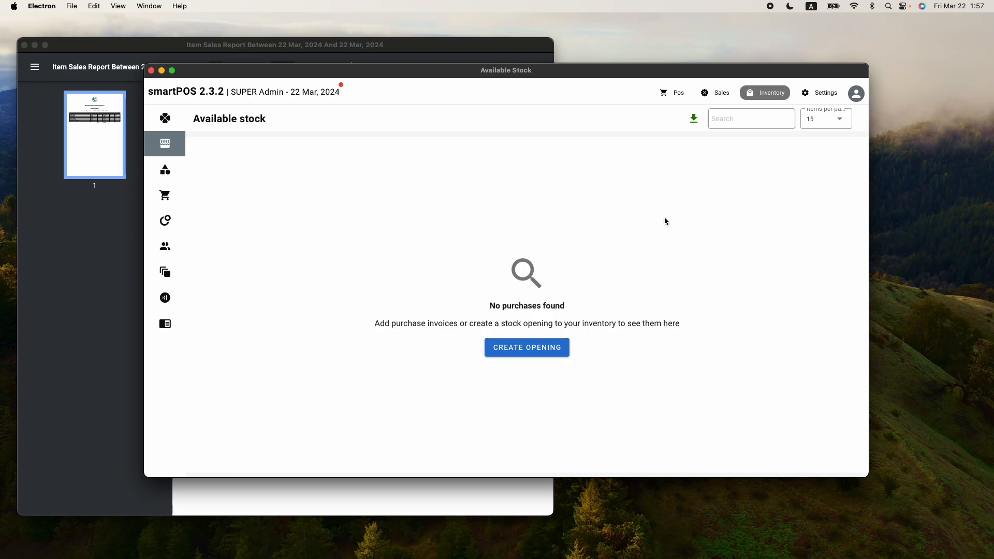
View Purchase Invoices, then open Create opening from Available Stock, dated 2024-03-22 with eight blank items
{"action": "mouse_move", "coordinate": [147, 317]}
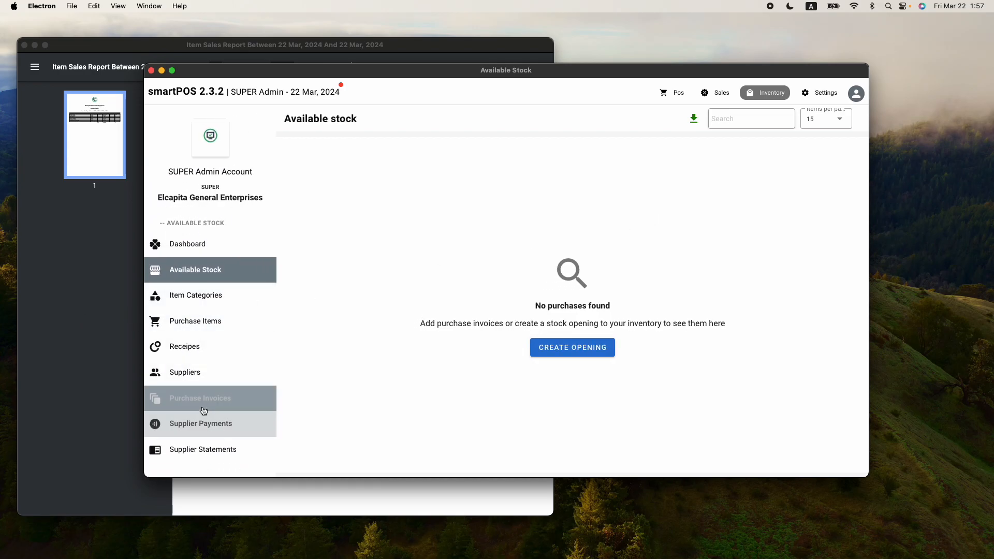
{"action": "left_click", "coordinate": [202, 409]}
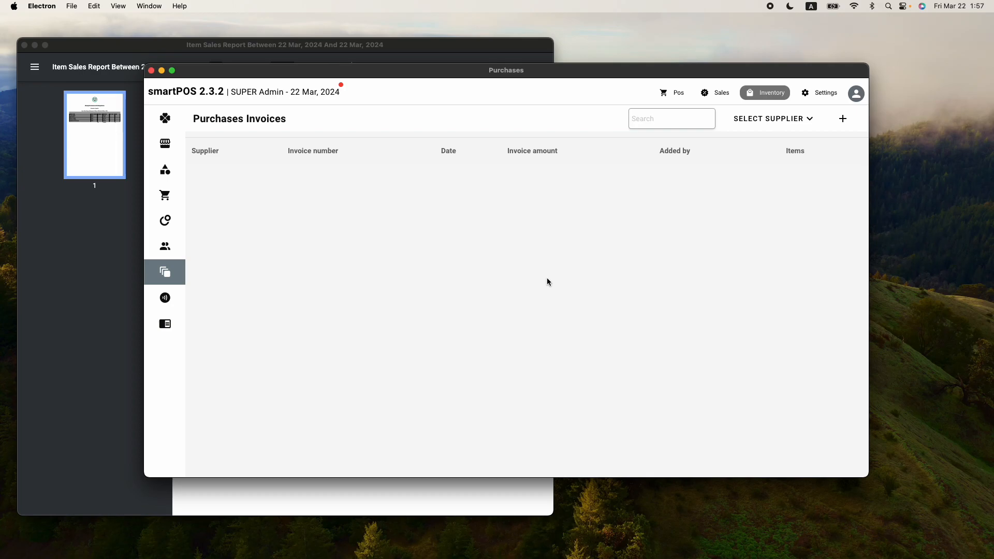
{"action": "mouse_move", "coordinate": [171, 261]}
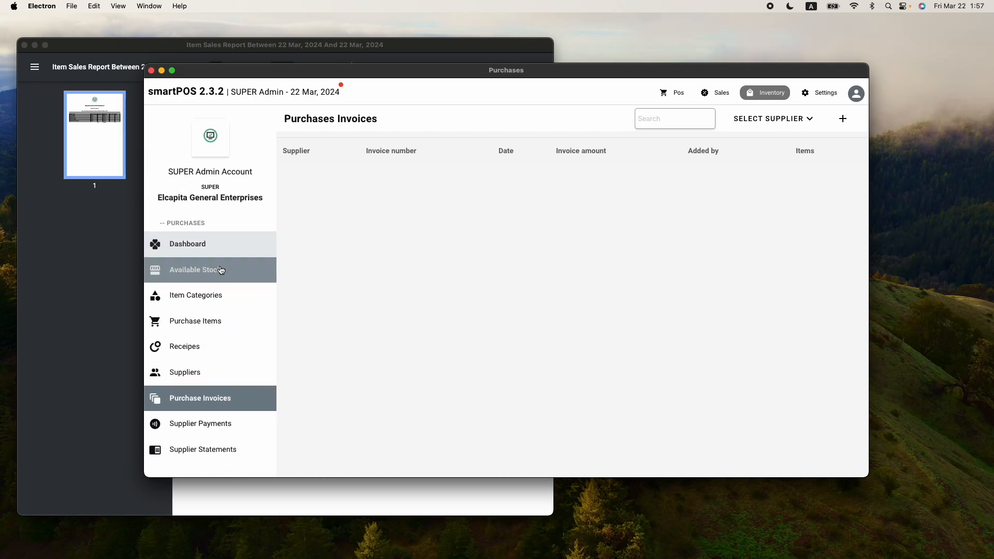
{"action": "left_click", "coordinate": [220, 271]}
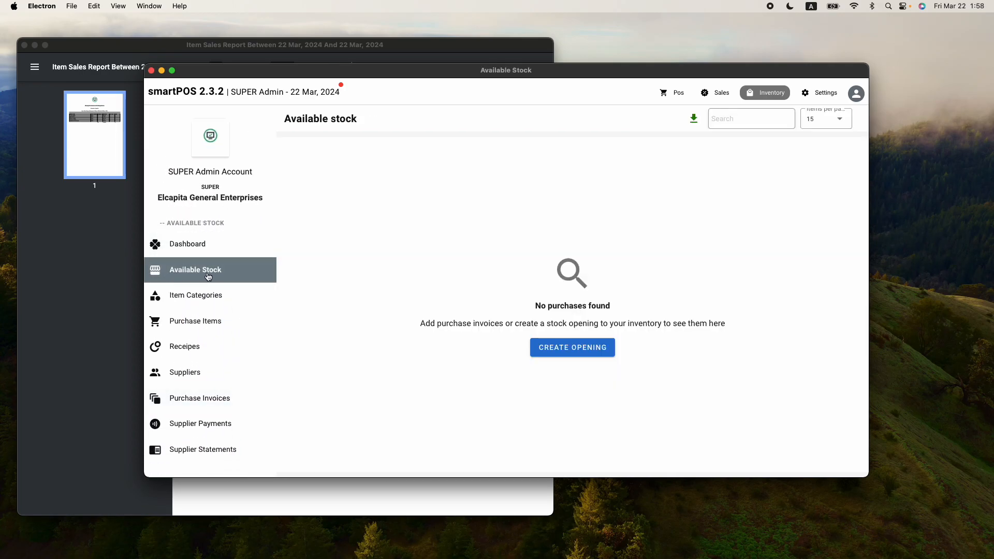
{"action": "left_click", "coordinate": [518, 352]}
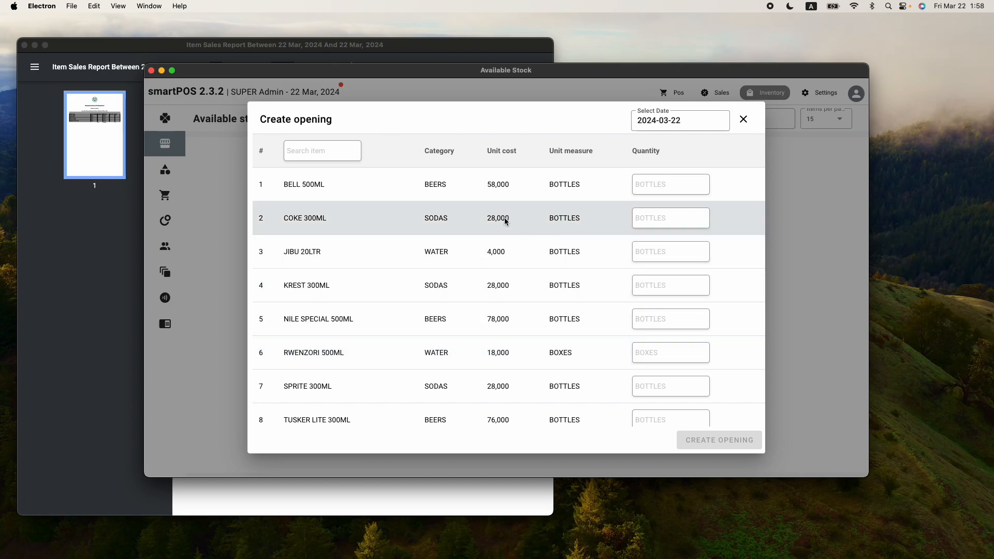
Enter opening quantities of 80 for BELL 500ML and 58 for COKE 300ML
{"action": "left_click", "coordinate": [649, 184]}
{"action": "type", "text": "80"}
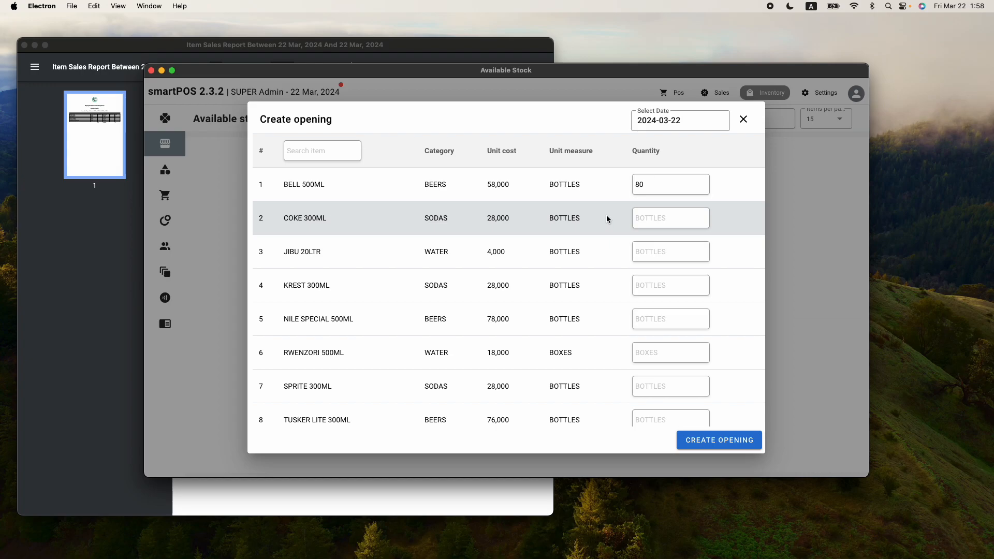
{"action": "left_click", "coordinate": [287, 52]}
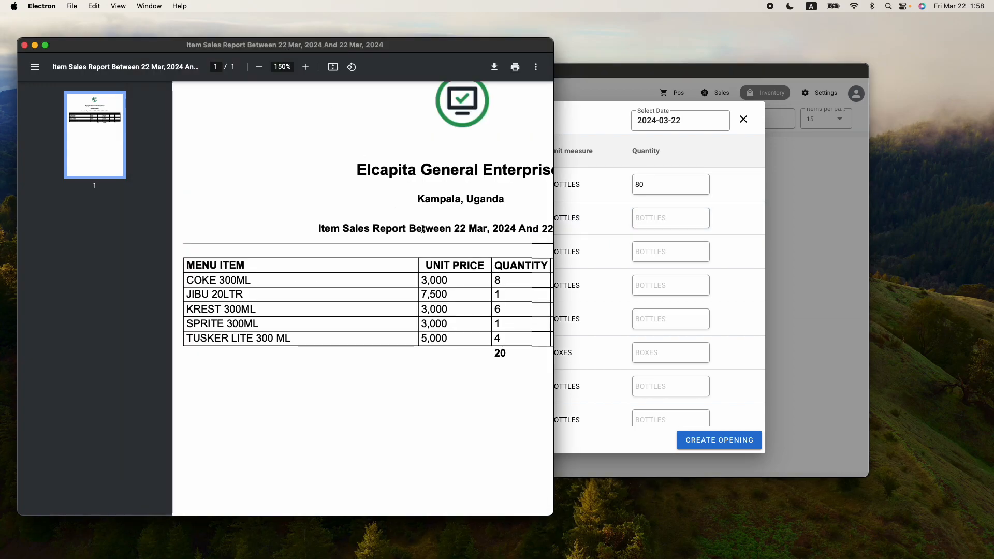
{"action": "left_click", "coordinate": [646, 221]}
{"action": "type", "text": "58"}
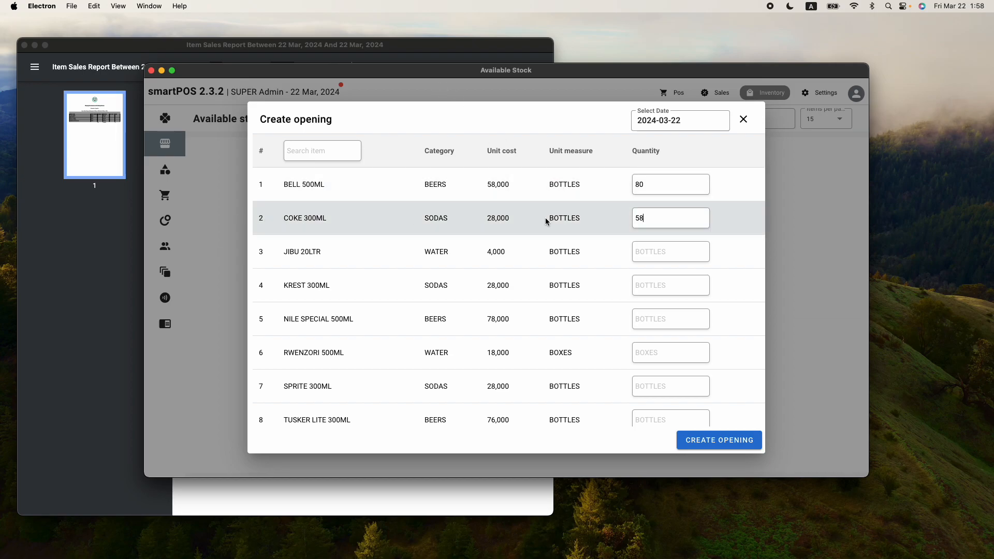
Enter 62 for JIBU 20LTR, checking its row in the sales report
{"action": "left_click", "coordinate": [408, 48]}
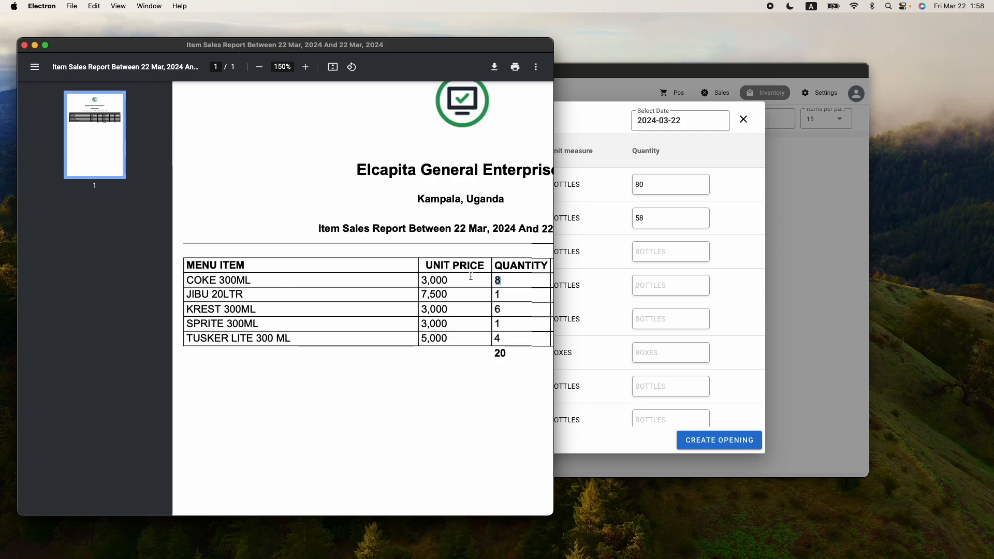
{"action": "left_click", "coordinate": [589, 130]}
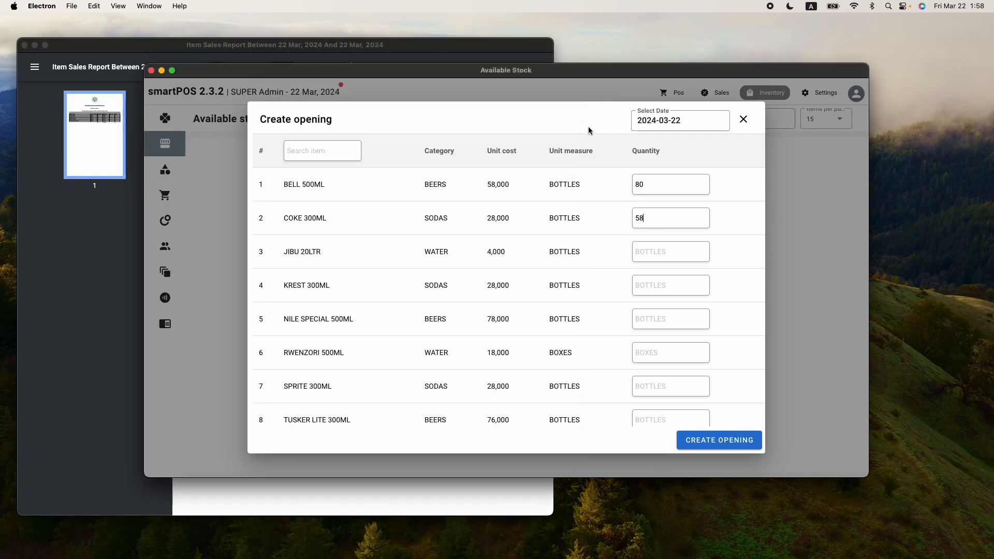
{"action": "left_click", "coordinate": [648, 254]}
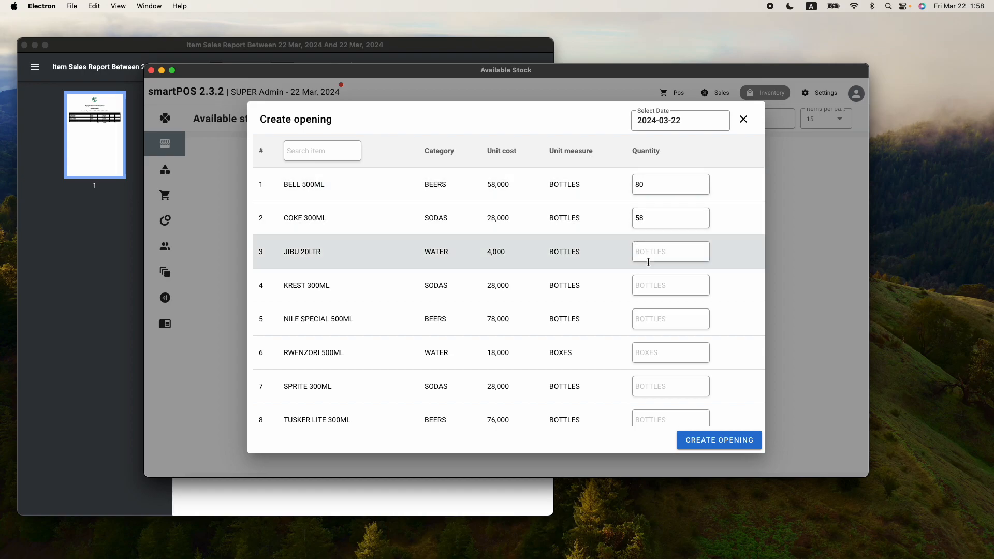
{"action": "type", "text": "62"}
{"action": "left_click", "coordinate": [426, 44]}
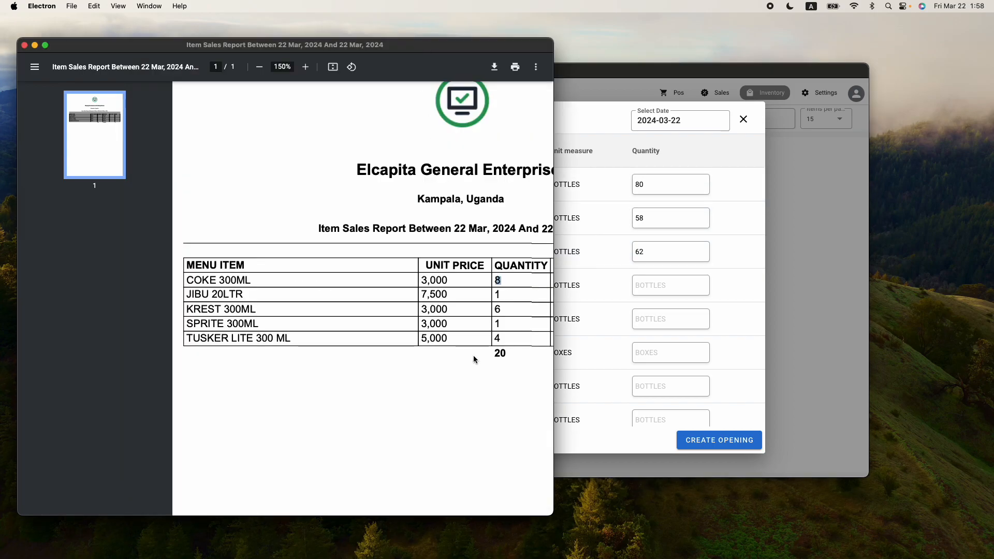
{"action": "left_click_drag", "start_coordinate": [501, 295], "coordinate": [203, 295]}
{"action": "left_click", "coordinate": [591, 123]}
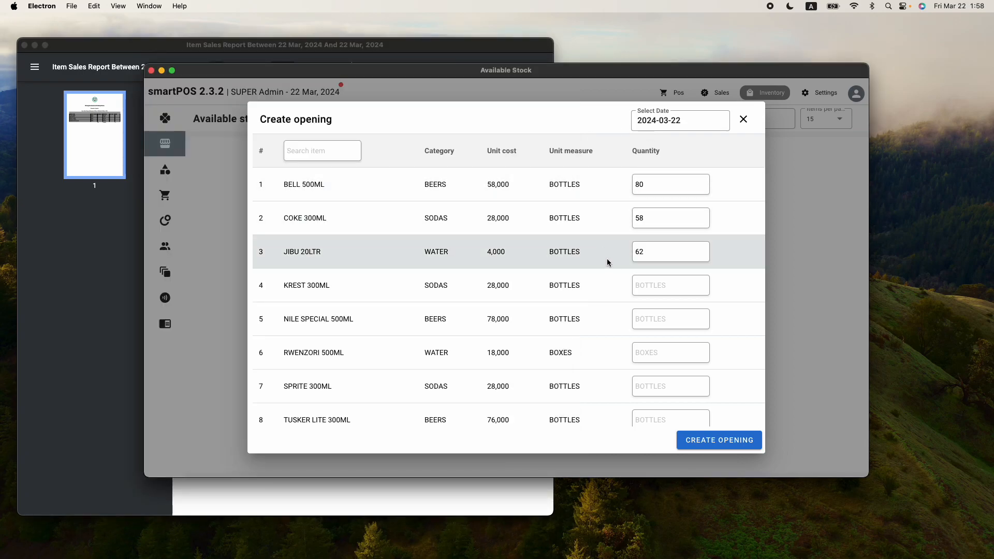
Enter opening quantities of 120 for KREST 300ML and 84 for NILE SPECIAL 500ML
{"action": "left_click", "coordinate": [653, 283]}
{"action": "type", "text": "120"}
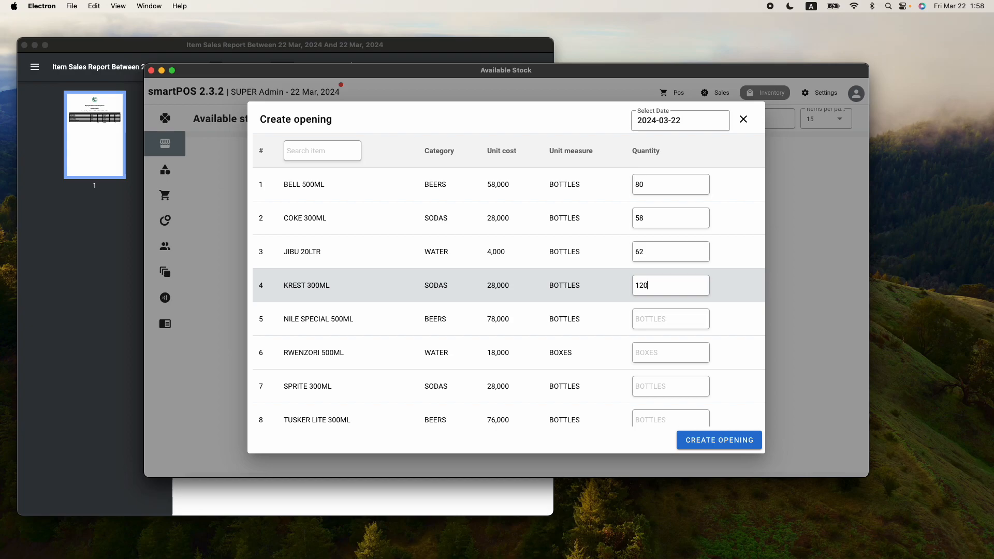
{"action": "left_click", "coordinate": [665, 319]}
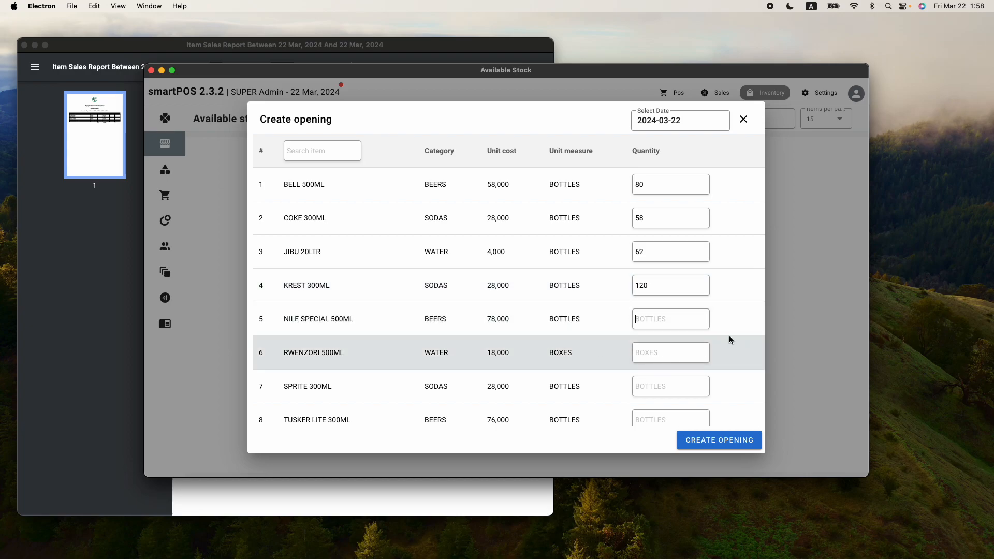
{"action": "type", "text": "84"}
Enter 148 for RWENZORI 500ML after checking its BOXES unit and unit cost
{"action": "scroll", "coordinate": [630, 362], "scroll_direction": "down", "scroll_amount": 1}
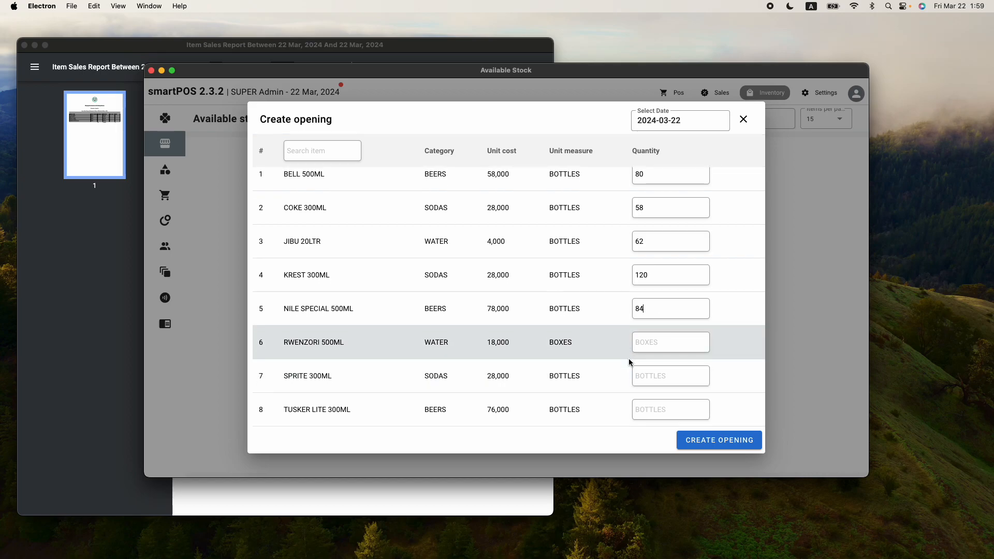
{"action": "left_click", "coordinate": [646, 341]}
{"action": "left_click_drag", "start_coordinate": [569, 344], "coordinate": [548, 343]}
{"action": "left_click", "coordinate": [286, 343]}
{"action": "left_click_drag", "start_coordinate": [579, 345], "coordinate": [499, 344]}
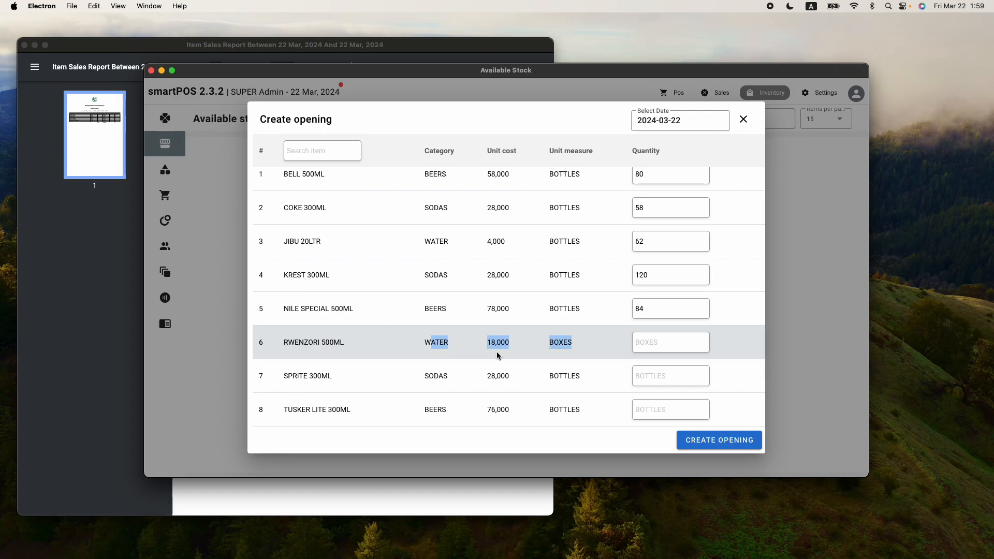
{"action": "left_click", "coordinate": [599, 349]}
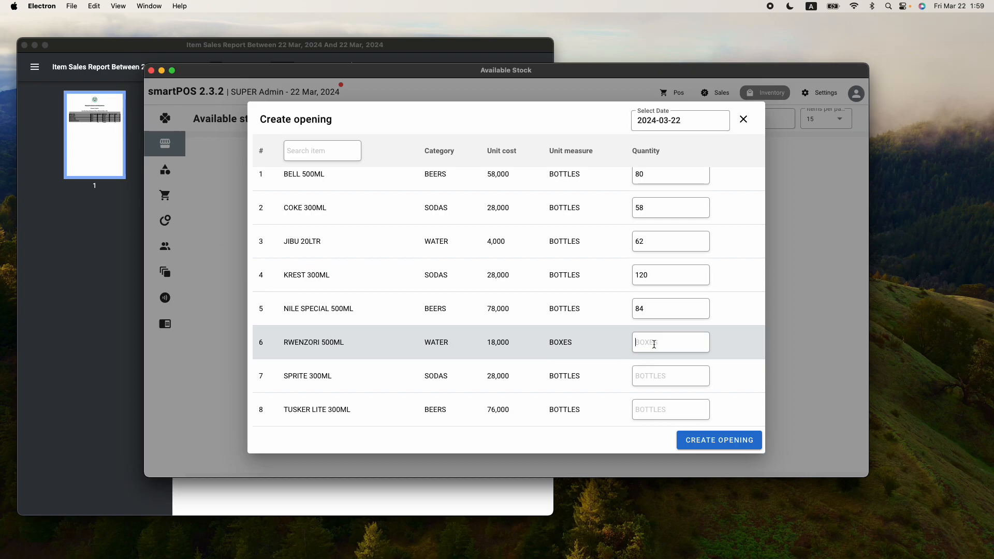
{"action": "type", "text": "148"}
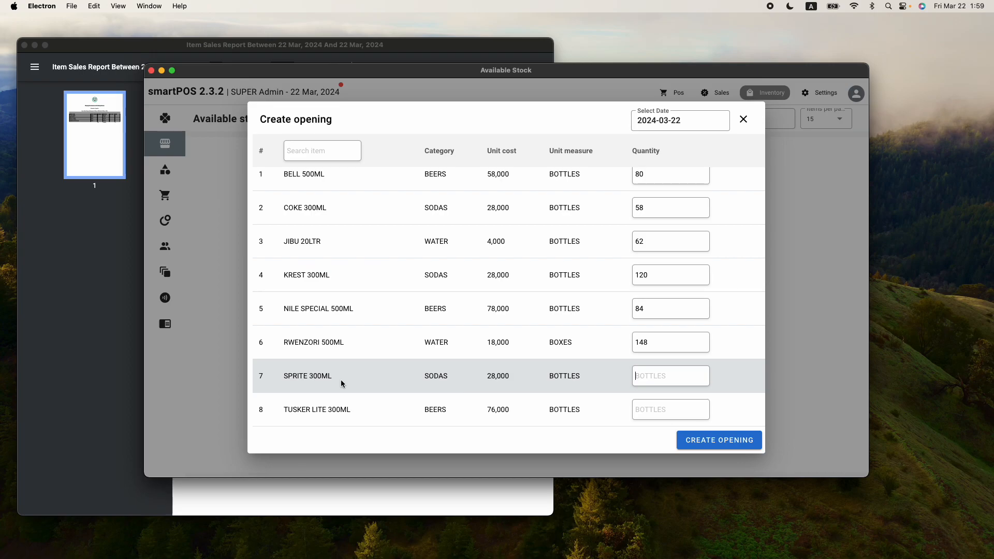
Enter 210 for SPRITE 300ML and 56 for TUSKER LITE 300ML
{"action": "left_click", "coordinate": [659, 378]}
{"action": "type", "text": "210"}
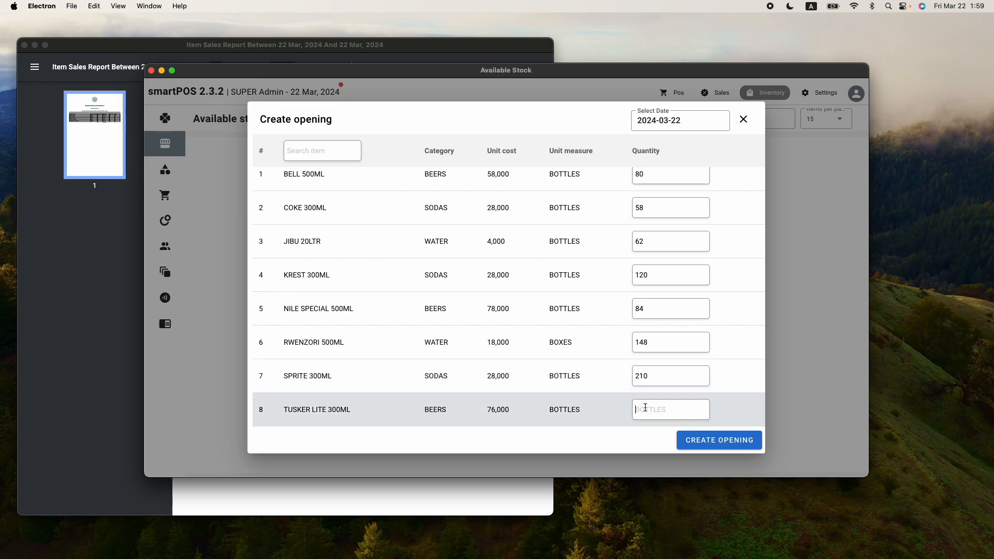
{"action": "left_click", "coordinate": [644, 407]}
{"action": "type", "text": "56"}
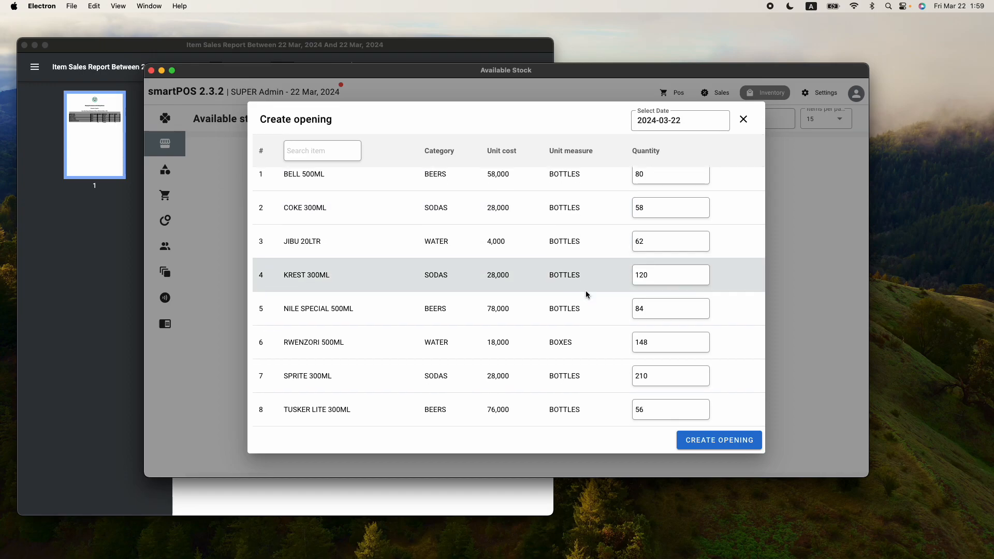
Save the opening stock, comparing COKE 300ML's 50 bottles in stock with 8 sold in the report
{"action": "left_click", "coordinate": [737, 444]}
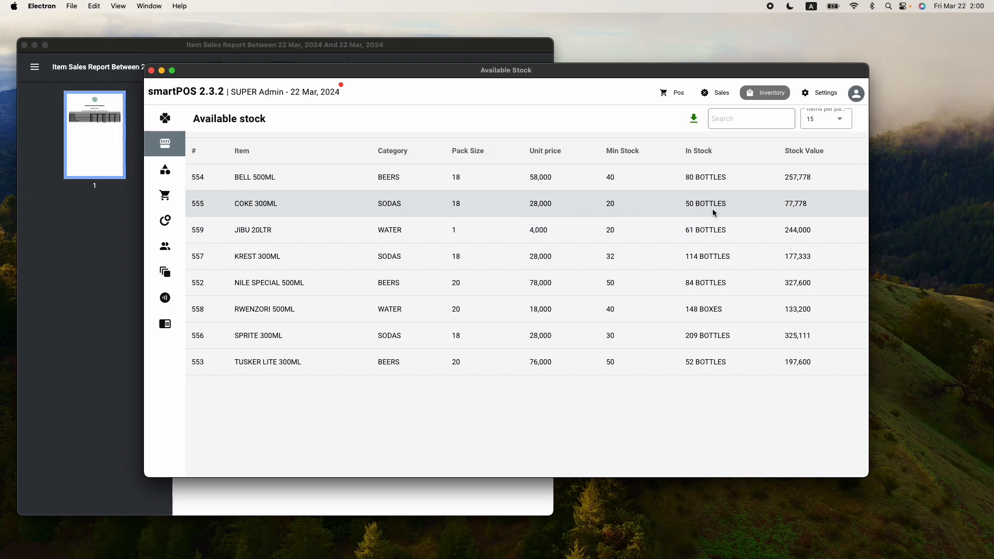
{"action": "left_click_drag", "start_coordinate": [725, 204], "coordinate": [688, 207]}
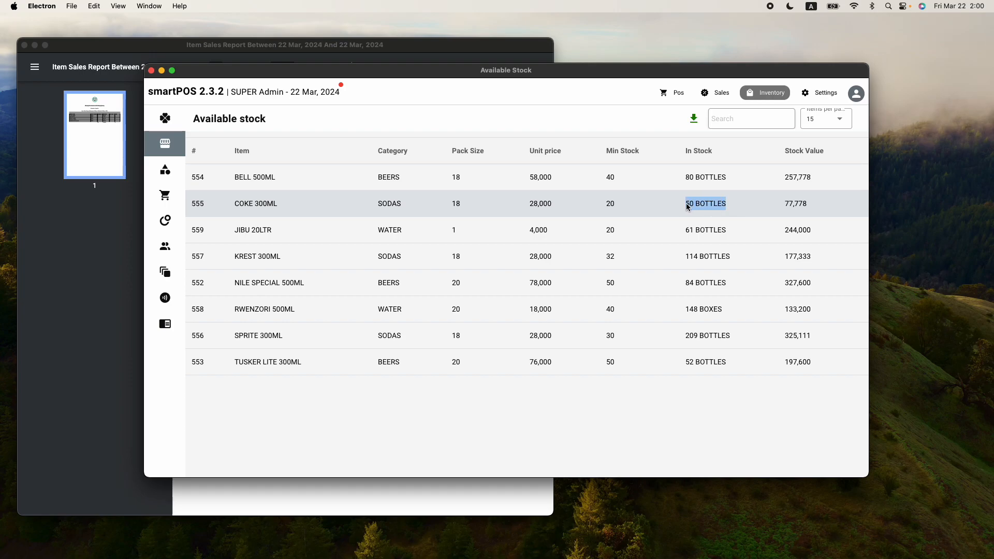
{"action": "left_click", "coordinate": [295, 46]}
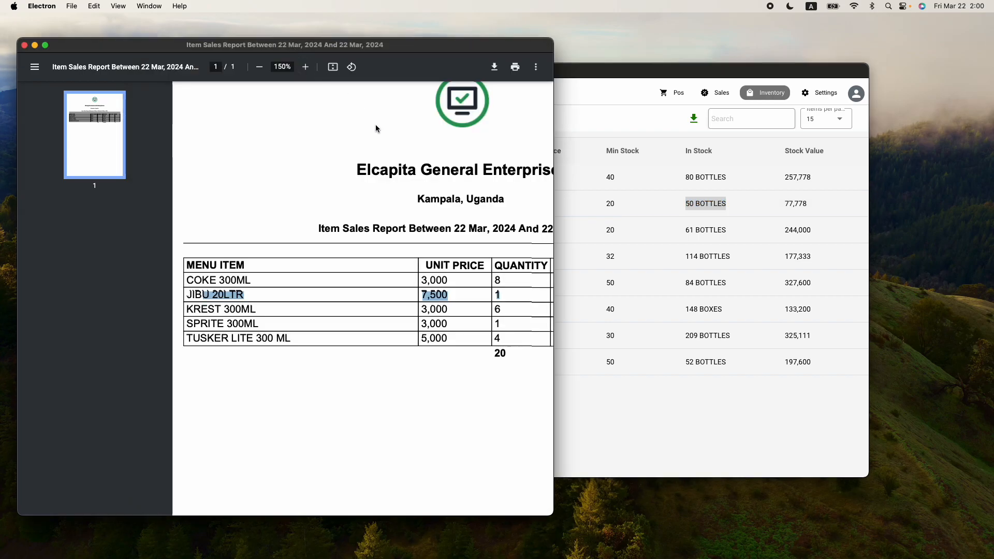
{"action": "left_click", "coordinate": [497, 280]}
{"action": "double_click", "coordinate": [497, 280]}
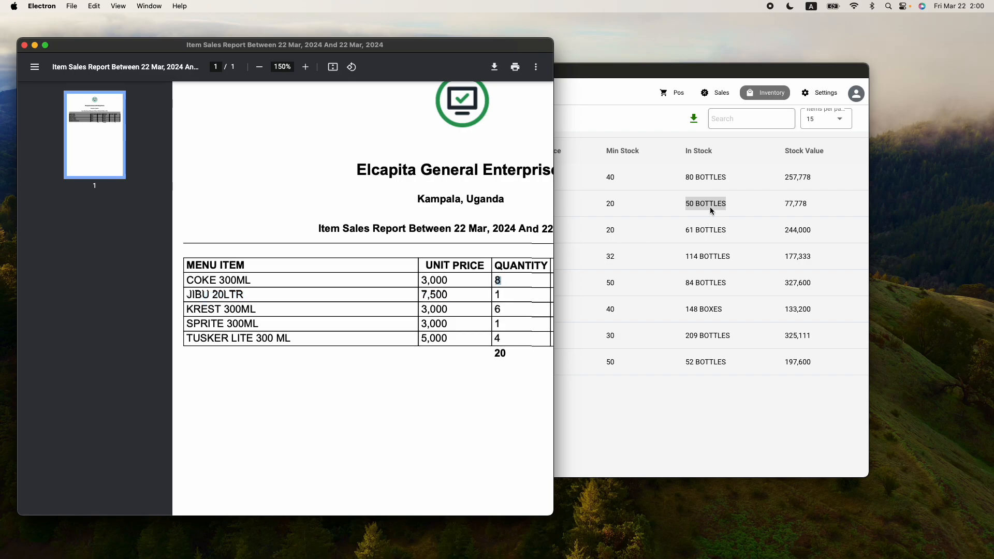
Cross-check other sales report rows against the Available stock list
{"action": "scroll", "coordinate": [443, 281], "scroll_direction": "right", "scroll_amount": 2}
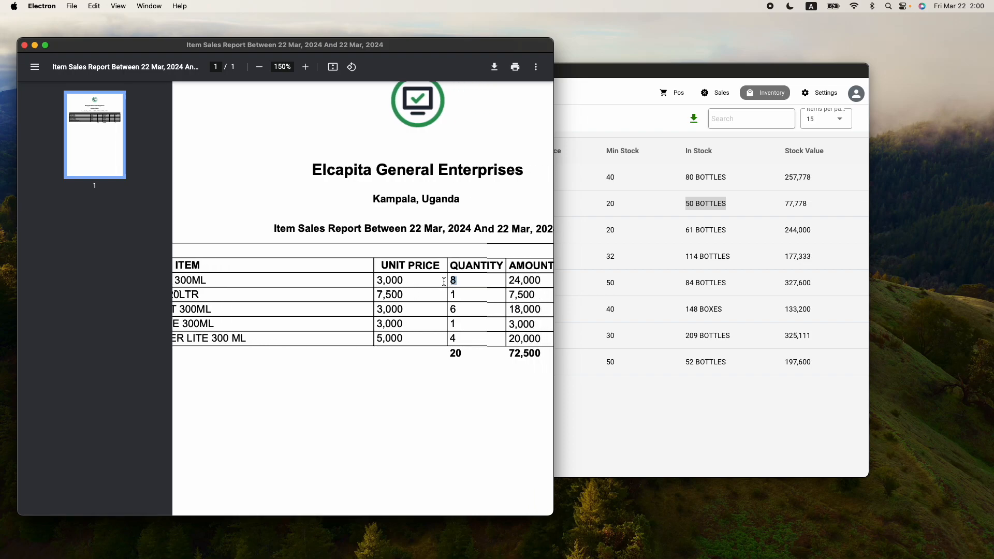
{"action": "scroll", "coordinate": [444, 281], "scroll_direction": "left", "scroll_amount": 2}
{"action": "left_click", "coordinate": [432, 280]}
{"action": "left_click_drag", "start_coordinate": [432, 280], "coordinate": [188, 280]}
{"action": "scroll", "coordinate": [456, 259], "scroll_direction": "up", "scroll_amount": 1}
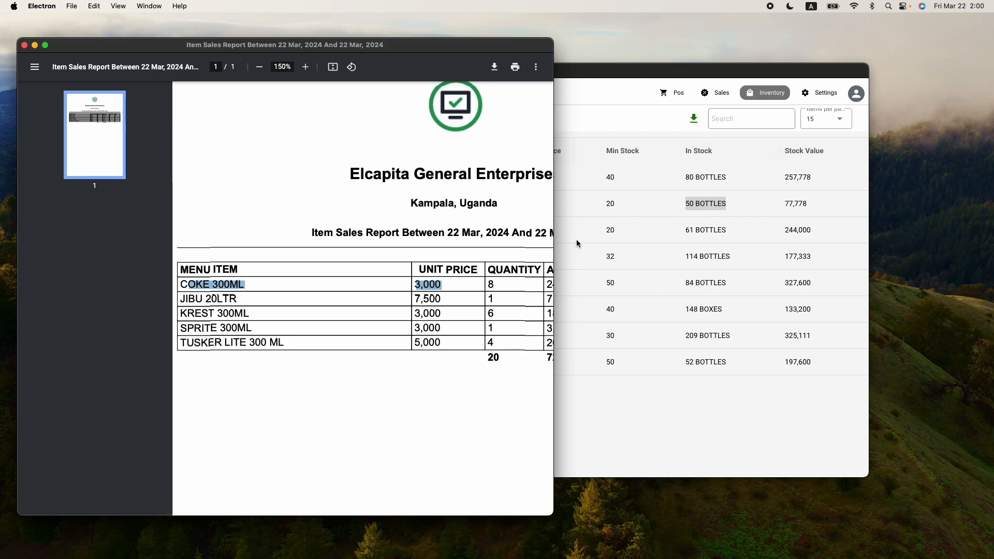
{"action": "left_click", "coordinate": [441, 232]}
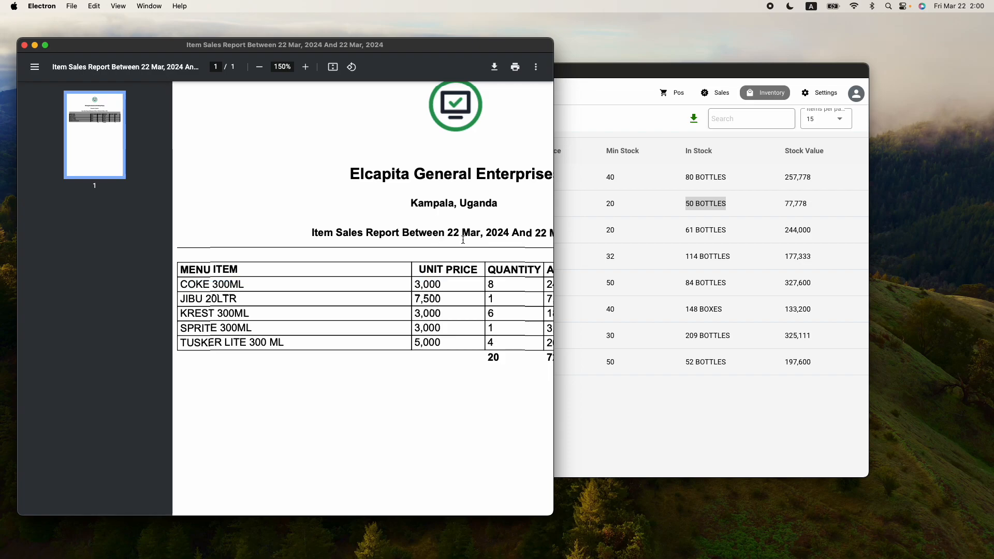
{"action": "left_click", "coordinate": [596, 139]}
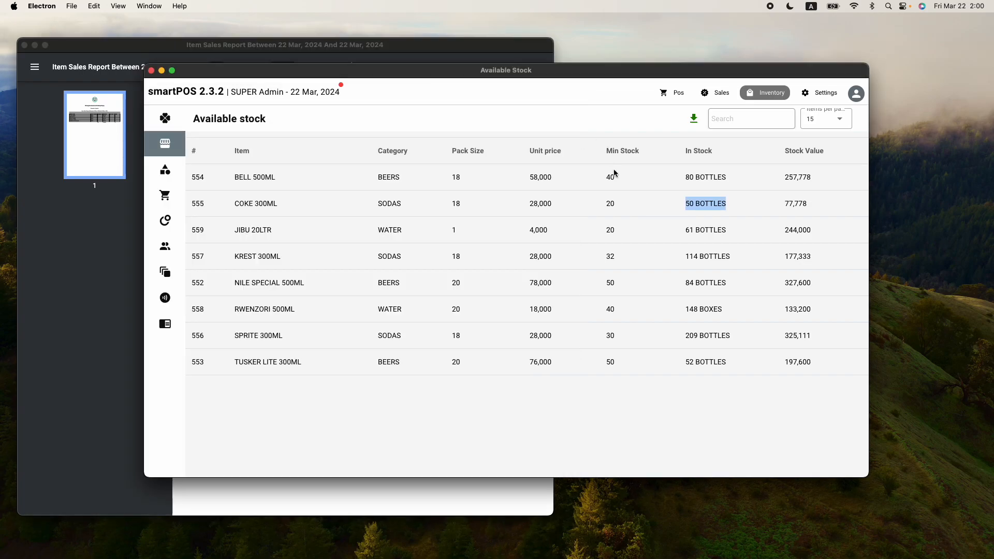
{"action": "left_click", "coordinate": [637, 202]}
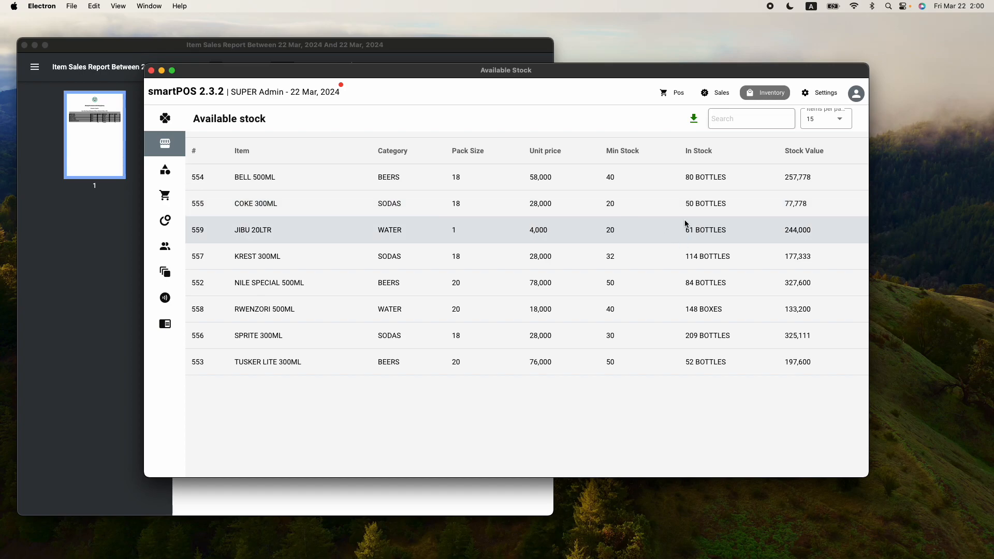
{"action": "left_click", "coordinate": [351, 45]}
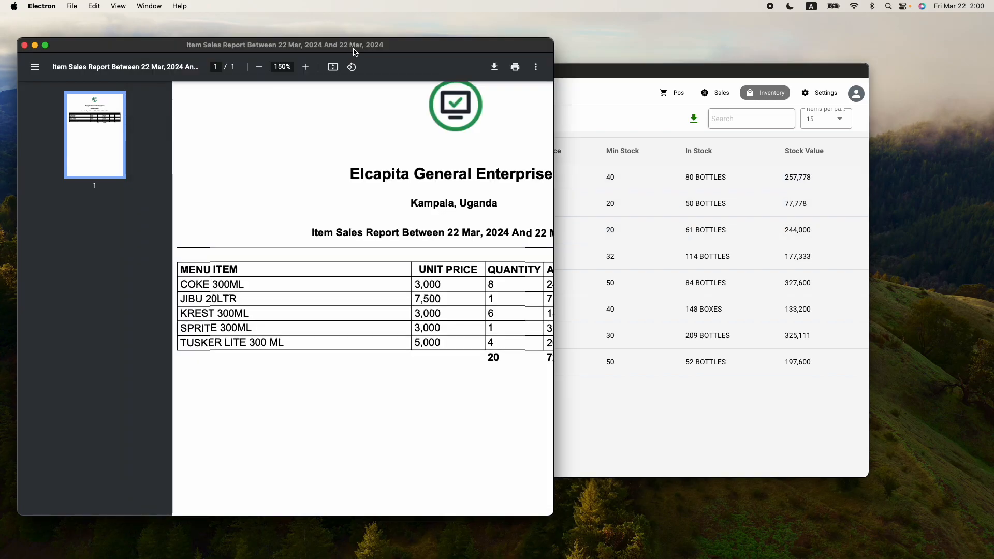
{"action": "scroll", "coordinate": [442, 321], "scroll_direction": "right", "scroll_amount": 2}
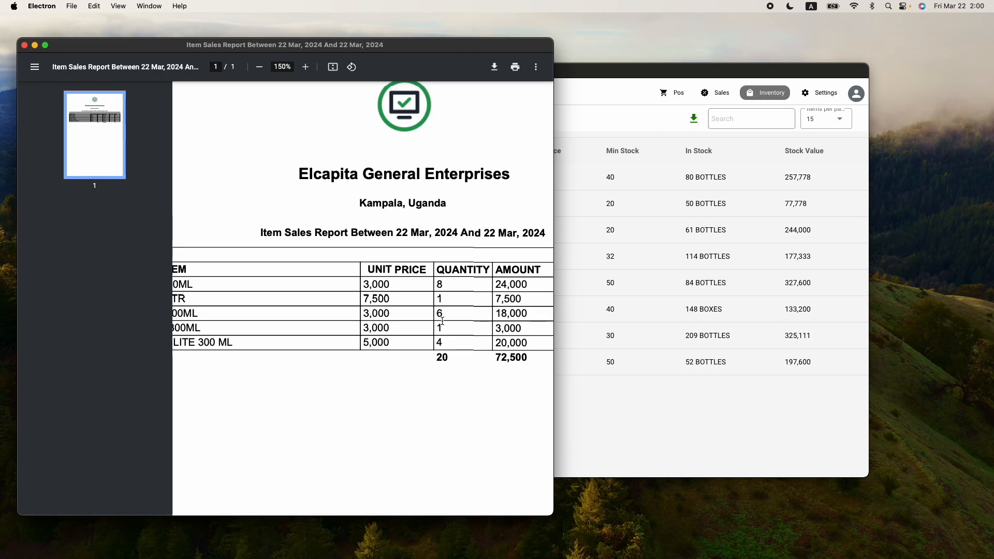
{"action": "left_click", "coordinate": [630, 412]}
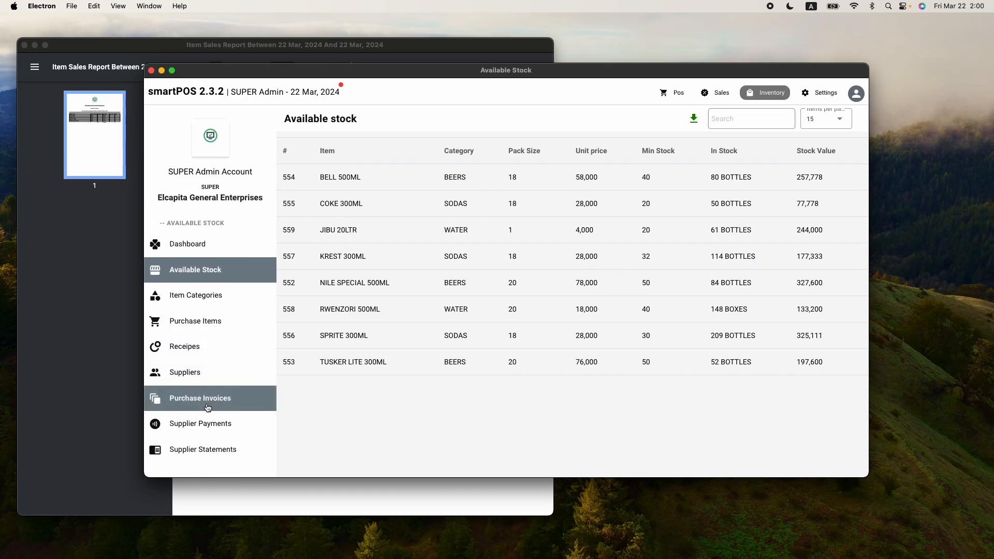
Open Purchase Invoices and compare the OPENING STOCK invoice with the report's date range
{"action": "left_click", "coordinate": [210, 402]}
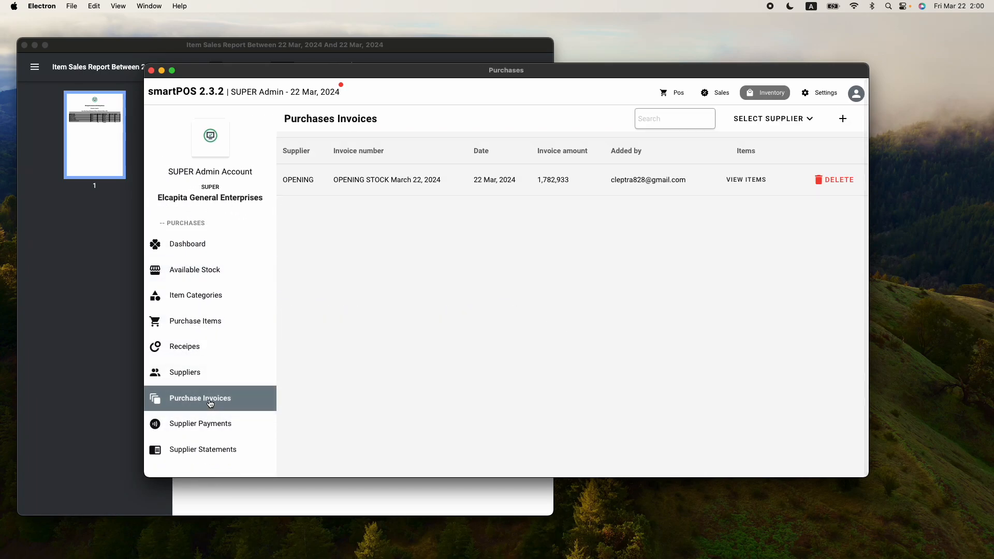
{"action": "left_click_drag", "start_coordinate": [192, 179], "coordinate": [317, 182]}
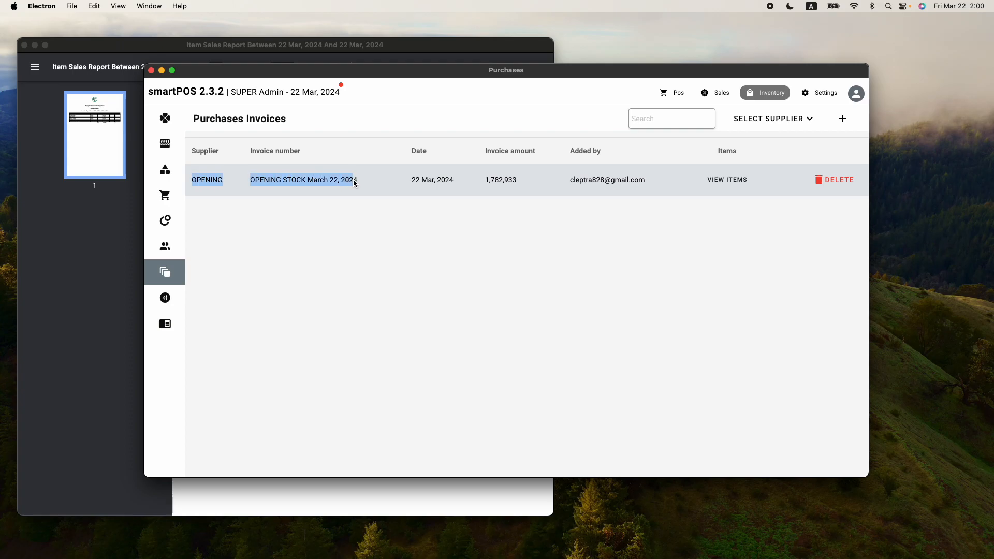
{"action": "left_click", "coordinate": [337, 46]}
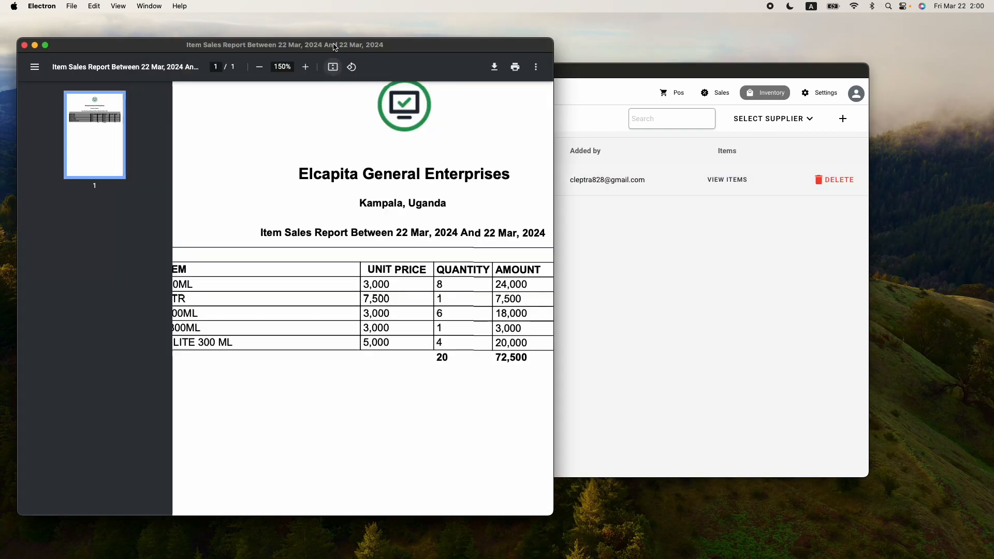
{"action": "left_click_drag", "start_coordinate": [383, 234], "coordinate": [480, 234]}
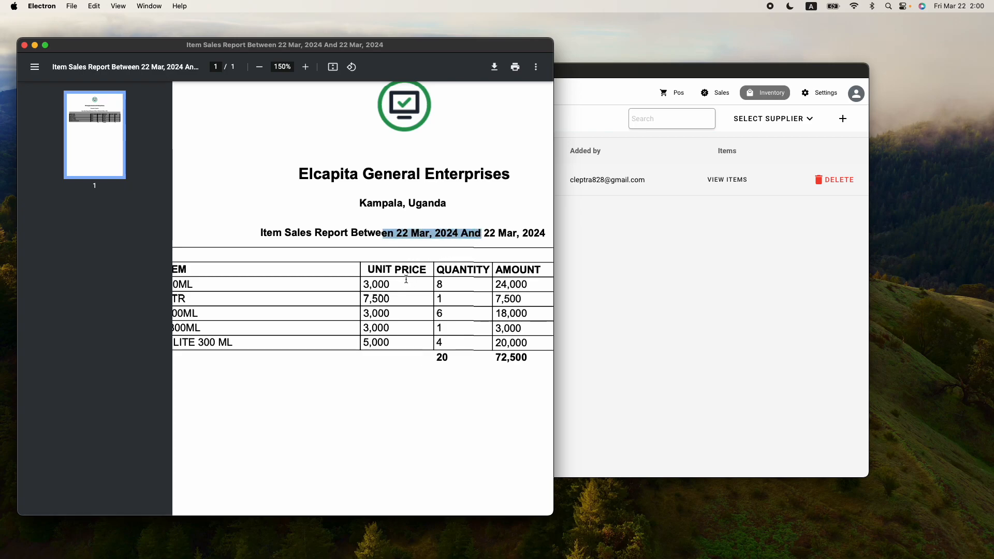
{"action": "left_click", "coordinate": [665, 280]}
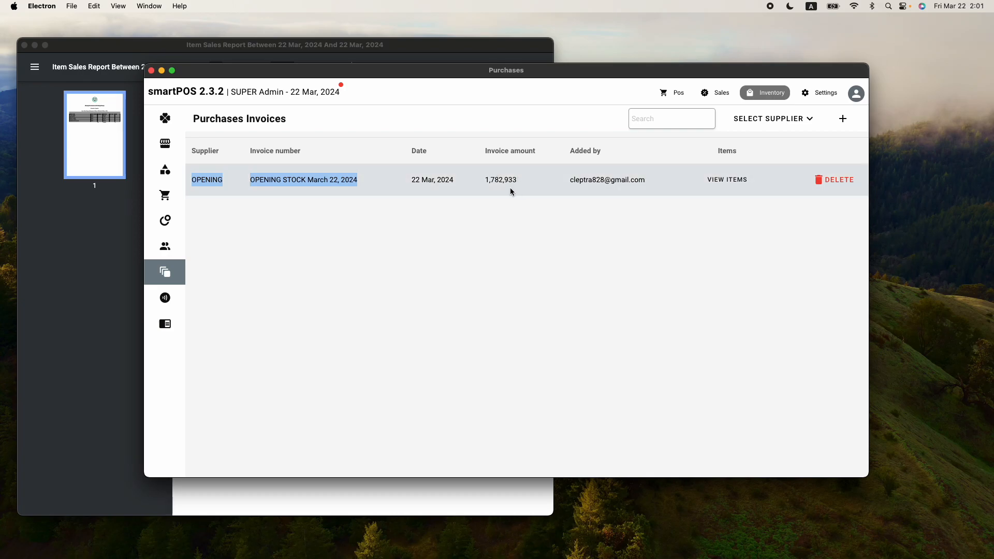
{"action": "left_click", "coordinate": [490, 180]}
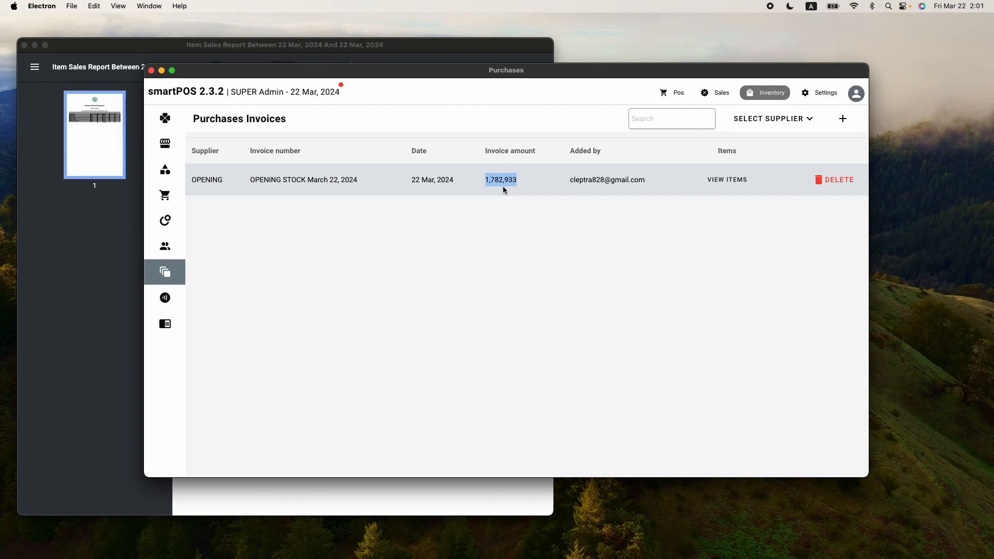
Inspect the opening stock invoice items, RWENZORI's BOXES unit and COKE's 58, then close the list
{"action": "left_click", "coordinate": [718, 181]}
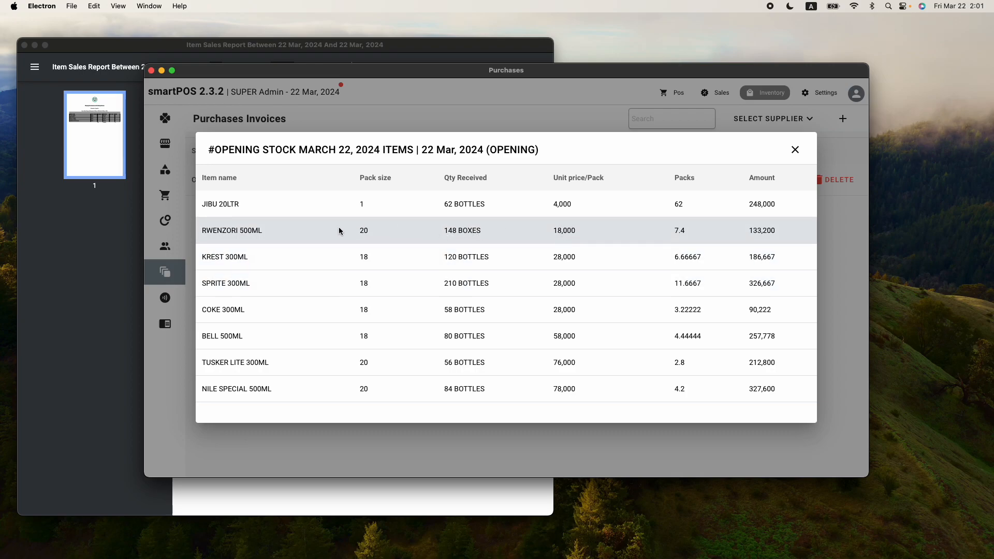
{"action": "double_click", "coordinate": [469, 231]}
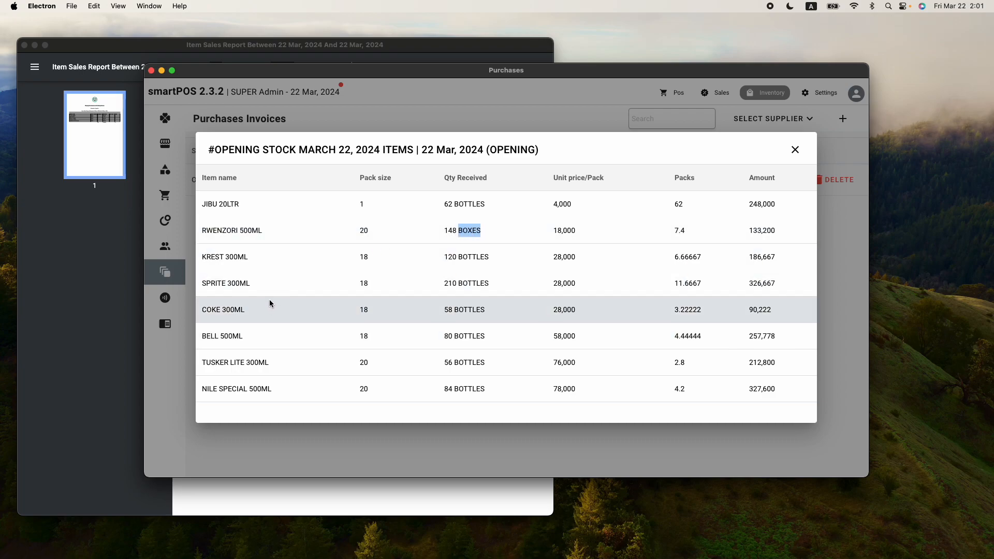
{"action": "left_click_drag", "start_coordinate": [452, 309], "coordinate": [436, 311]}
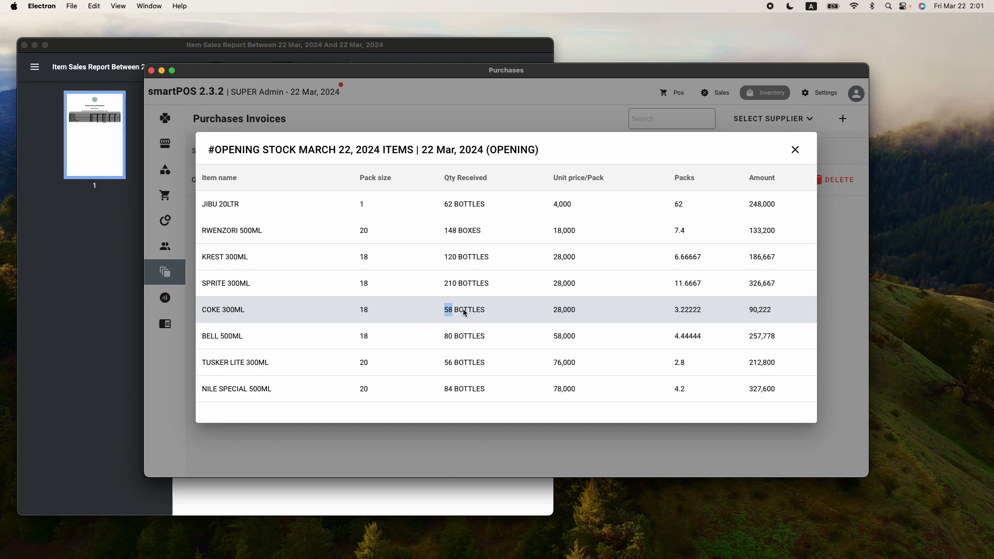
{"action": "left_click", "coordinate": [218, 48]}
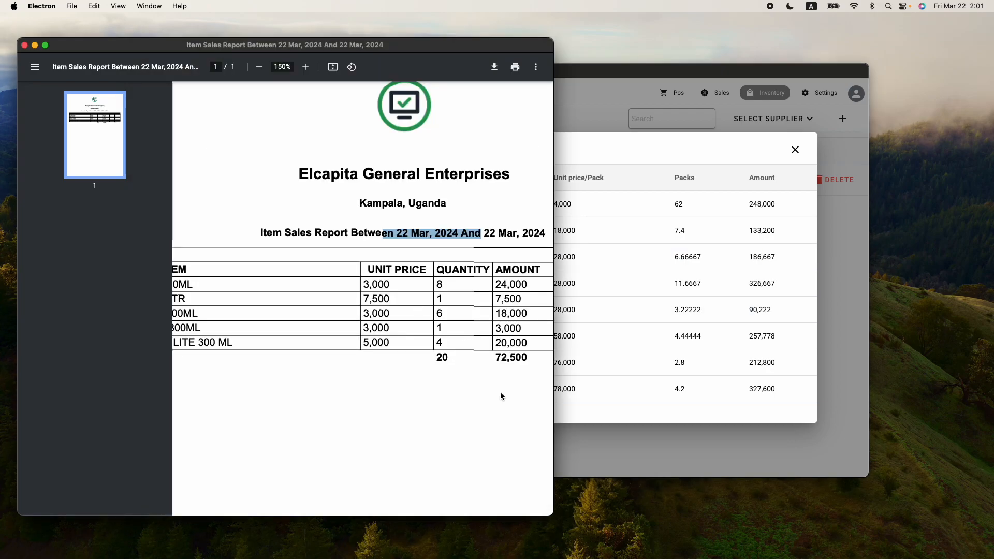
{"action": "left_click_drag", "start_coordinate": [444, 284], "coordinate": [436, 285]}
{"action": "left_click", "coordinate": [586, 154]}
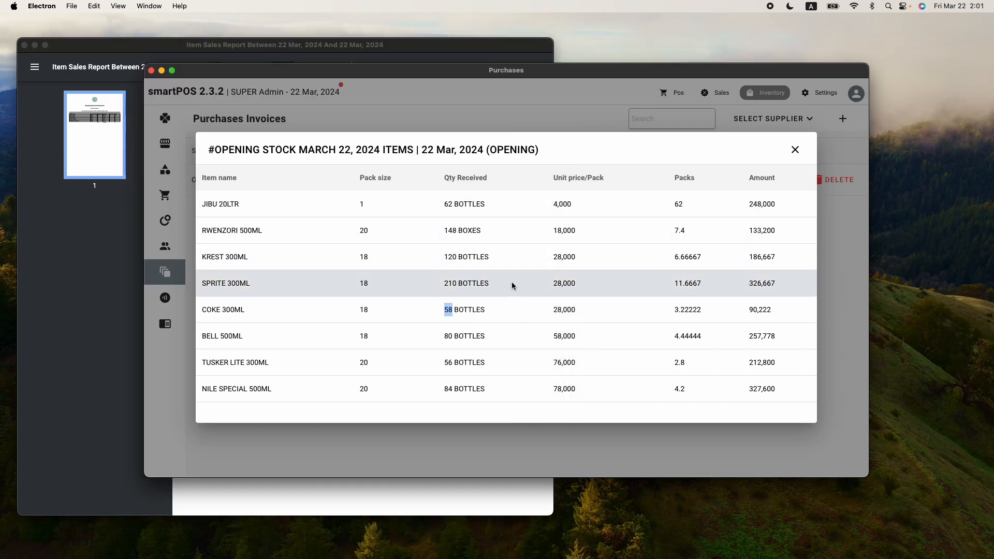
{"action": "left_click", "coordinate": [793, 150]}
Check Available stock: COKE 300ML at 50 bottles and RWENZORI 500ML stocked in boxes
{"action": "mouse_move", "coordinate": [181, 207]}
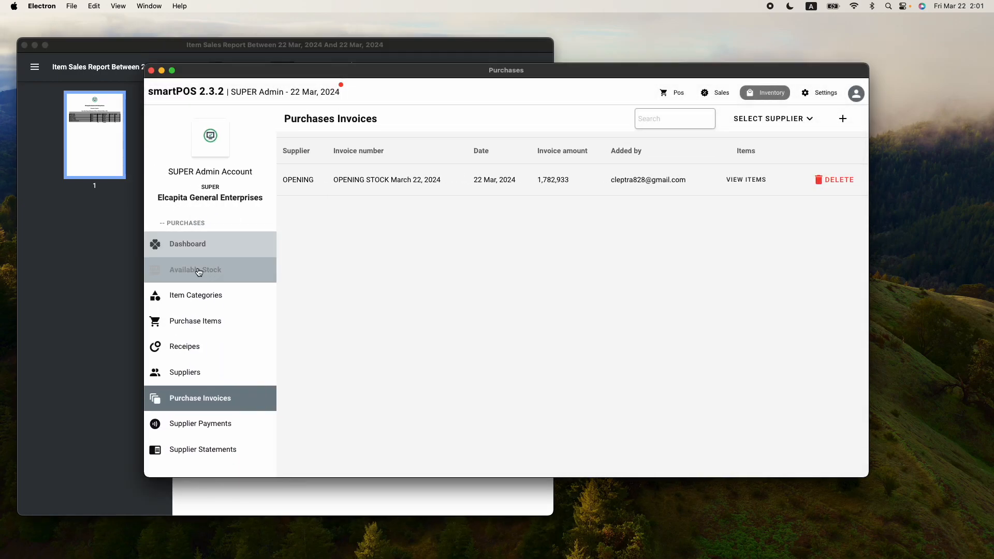
{"action": "left_click", "coordinate": [200, 271]}
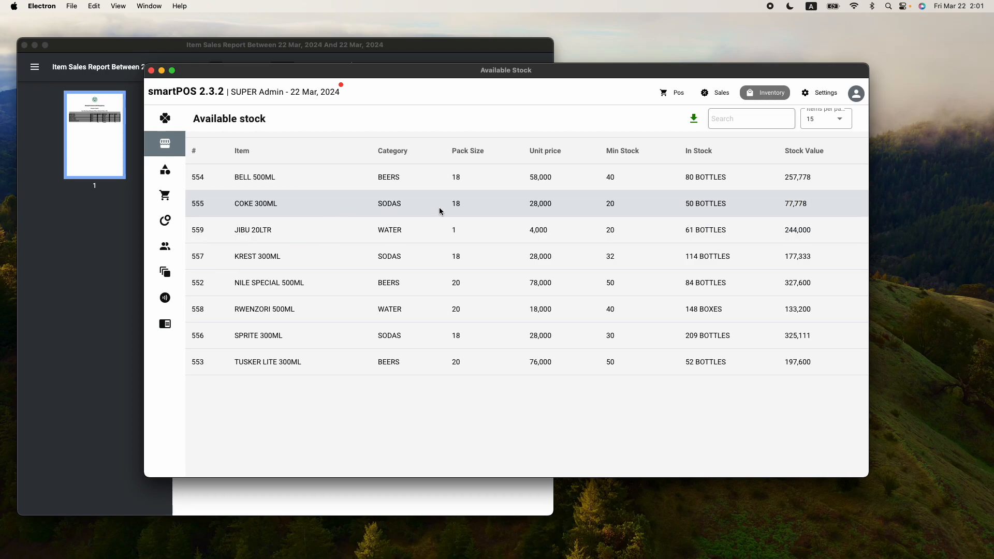
{"action": "left_click_drag", "start_coordinate": [718, 204], "coordinate": [676, 210]}
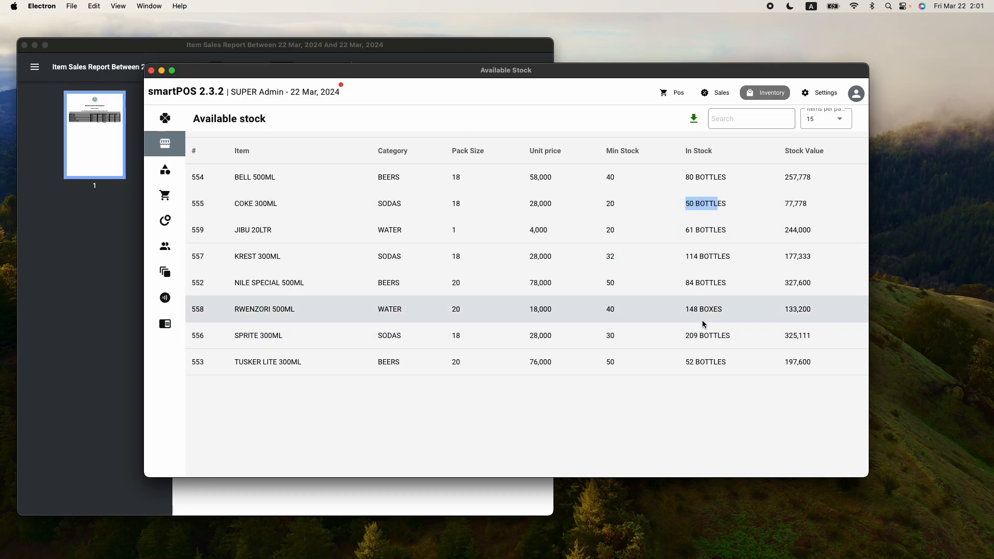
{"action": "left_click_drag", "start_coordinate": [727, 312], "coordinate": [230, 317]}
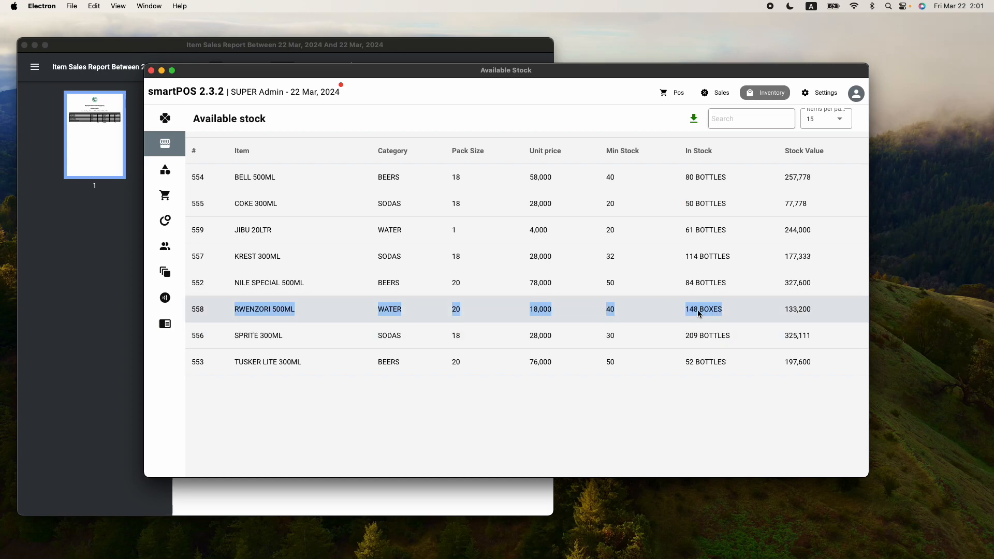
Edit RWENZORI 500ML in Purchase Items, setting its unit measure to BOTTLES
{"action": "mouse_move", "coordinate": [209, 308]}
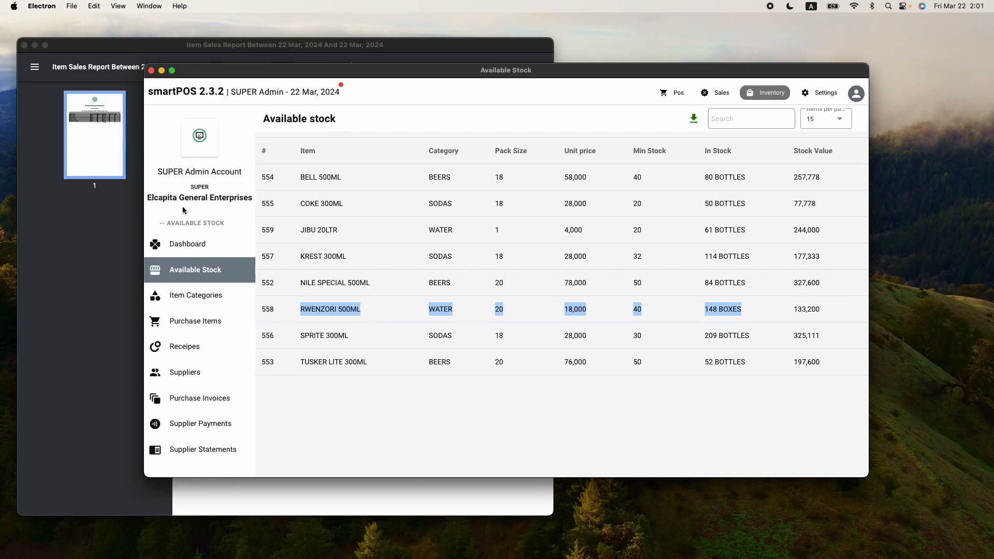
{"action": "left_click", "coordinate": [202, 325]}
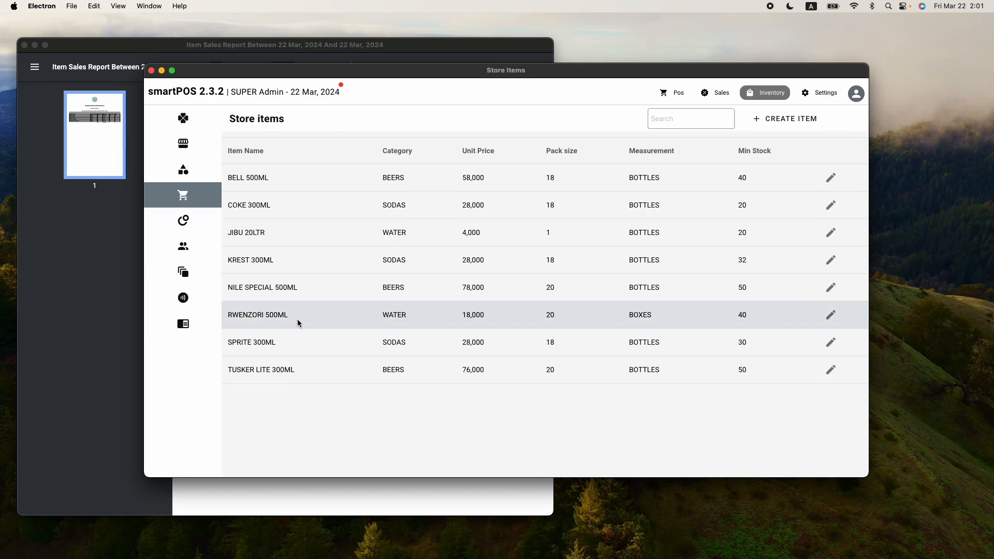
{"action": "left_click", "coordinate": [828, 315]}
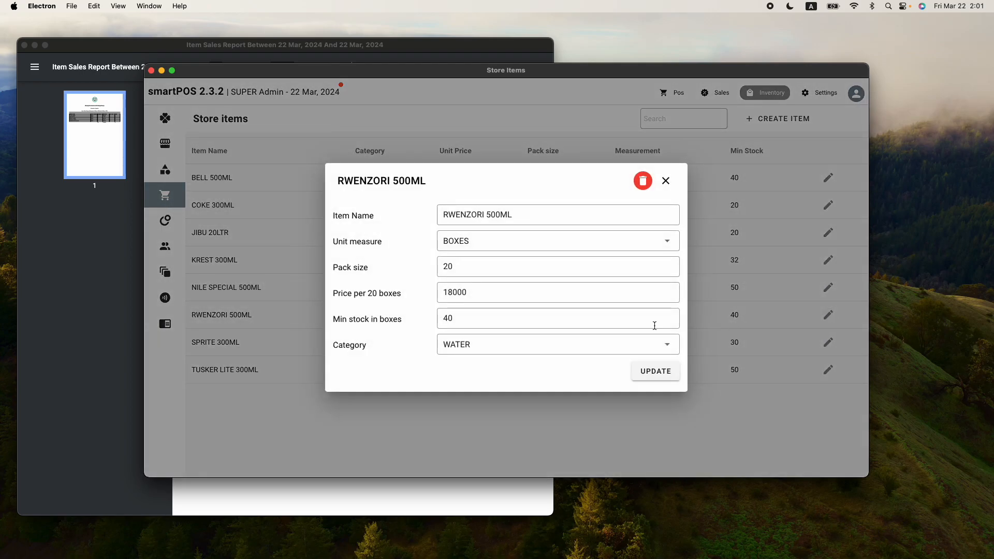
{"action": "left_click", "coordinate": [496, 242]}
{"action": "left_click", "coordinate": [471, 267]}
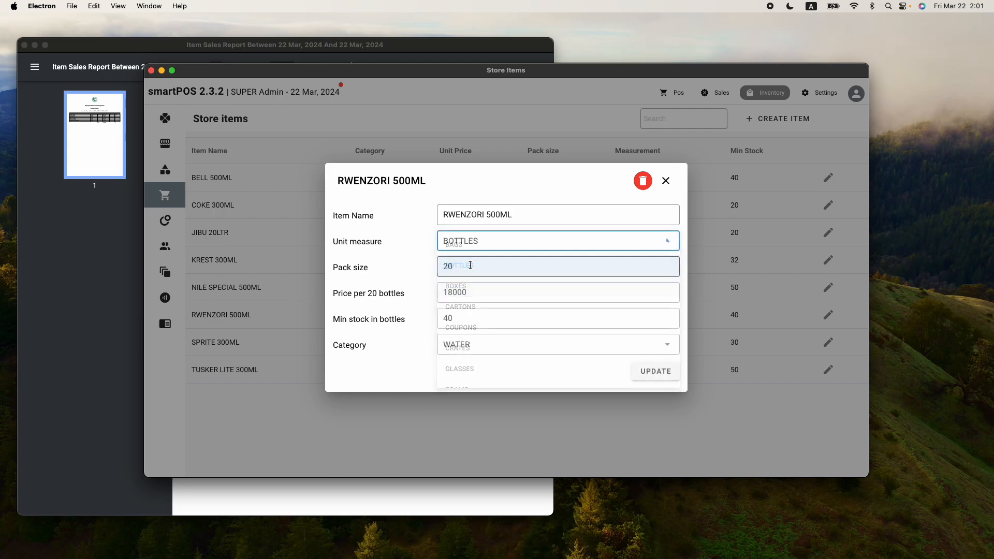
{"action": "left_click", "coordinate": [665, 374]}
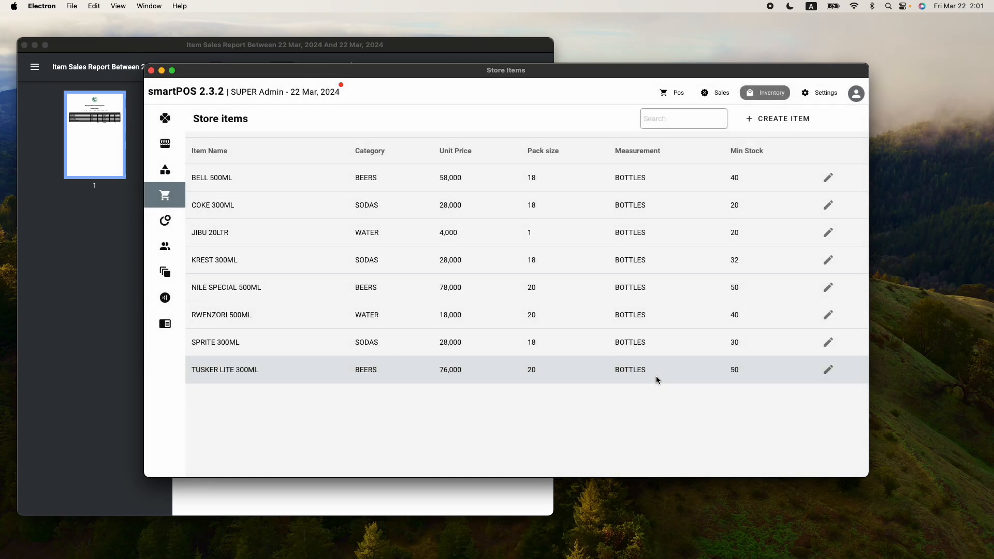
Confirm Available stock lists RWENZORI 500ML as 148 BOTTLES
{"action": "mouse_move", "coordinate": [181, 238]}
{"action": "left_click", "coordinate": [205, 275]}
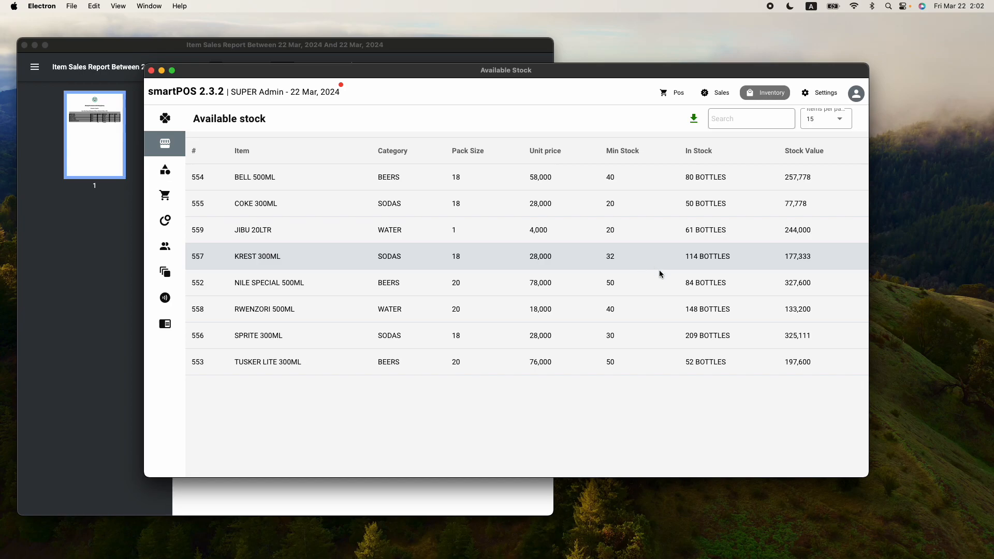
{"action": "left_click_drag", "start_coordinate": [233, 315], "coordinate": [712, 315]}
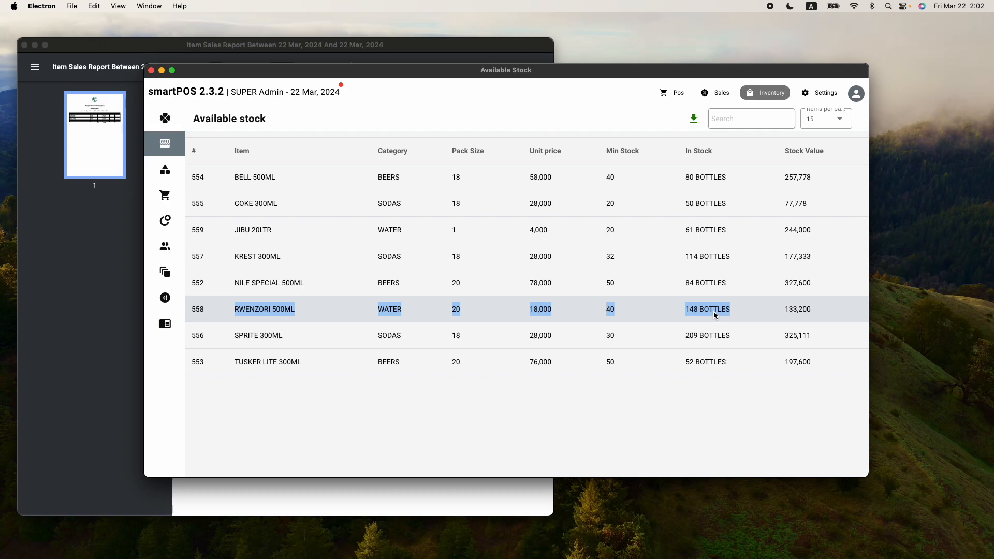
{"action": "left_click", "coordinate": [714, 316]}
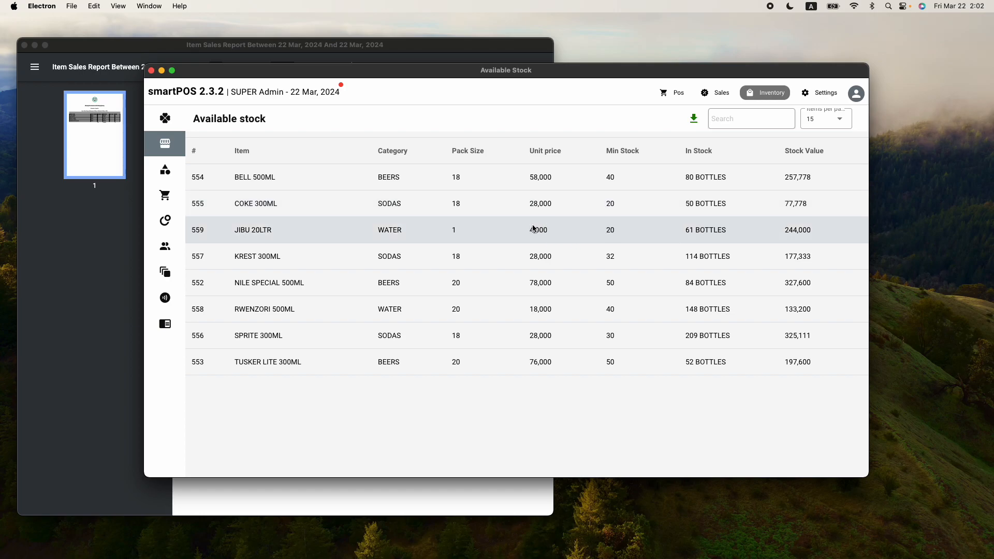
Confirm JIBU 20LTR has 61 bottles in stock, then switch to the Pos screen
{"action": "left_click_drag", "start_coordinate": [234, 231], "coordinate": [612, 233]}
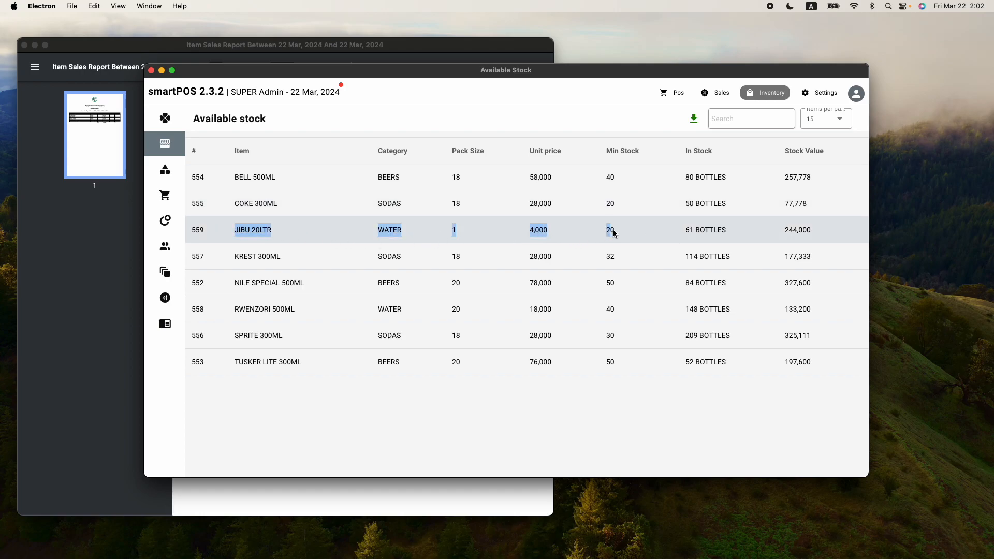
{"action": "left_click", "coordinate": [700, 234]}
{"action": "mouse_move", "coordinate": [730, 231]}
{"action": "left_mouse_down"}
{"action": "mouse_move", "coordinate": [688, 234]}
{"action": "mouse_move", "coordinate": [719, 232]}
{"action": "left_mouse_up"}
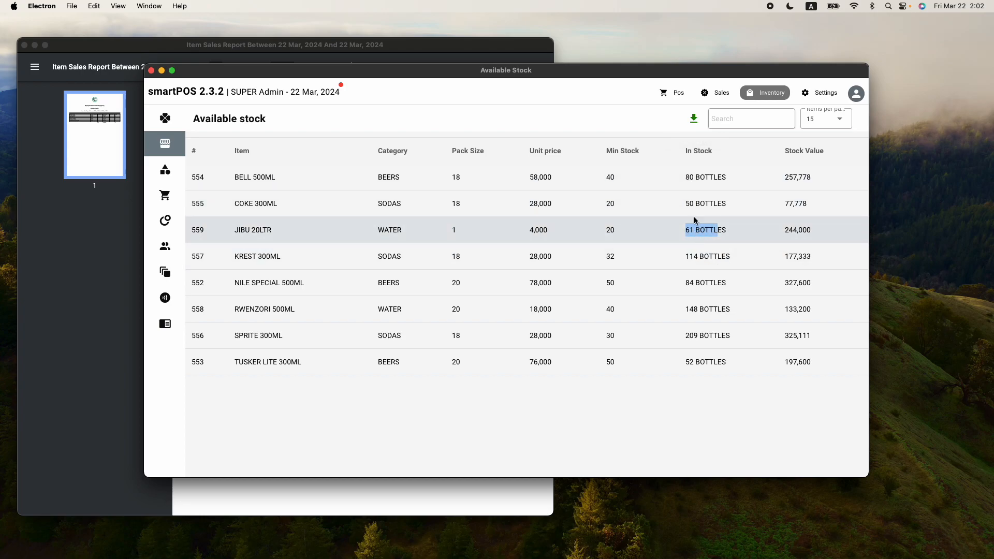
{"action": "left_click", "coordinate": [665, 94]}
Review the existing orders #5 and #4
{"action": "left_click", "coordinate": [178, 185]}
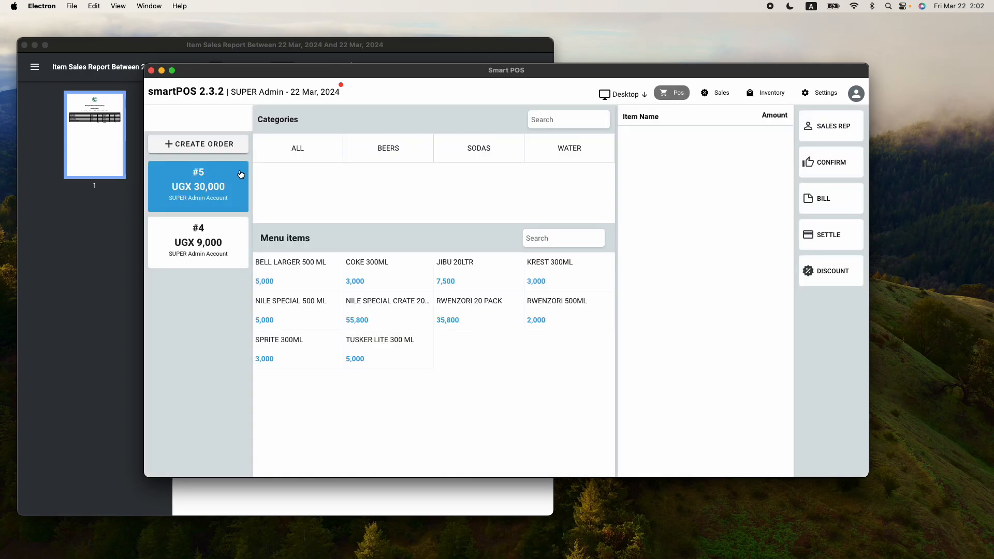
{"action": "left_click", "coordinate": [179, 185]}
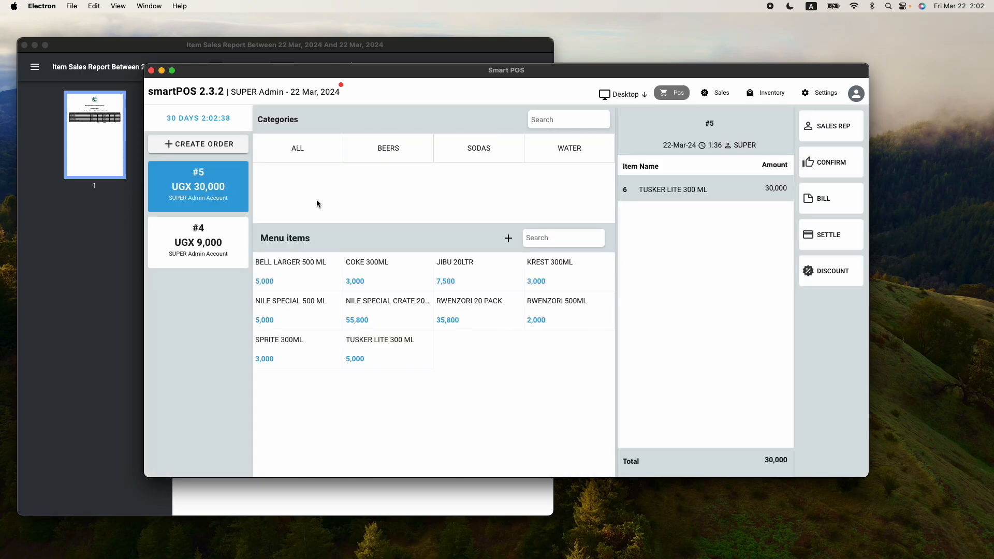
{"action": "left_click", "coordinate": [211, 238]}
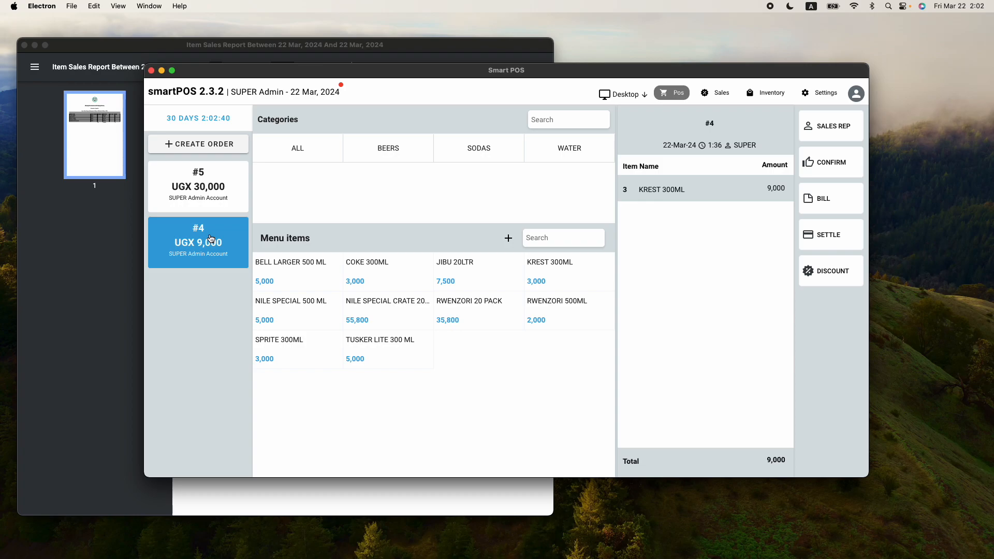
Create new order #6 with 2 JIBU 20LTR totalling 15,000
{"action": "left_click", "coordinate": [210, 144]}
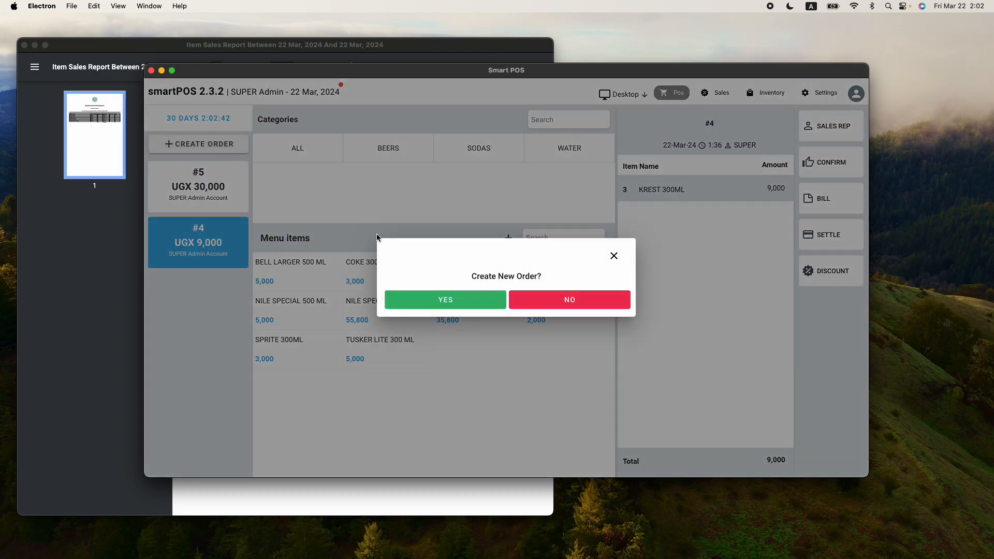
{"action": "left_click", "coordinate": [480, 306]}
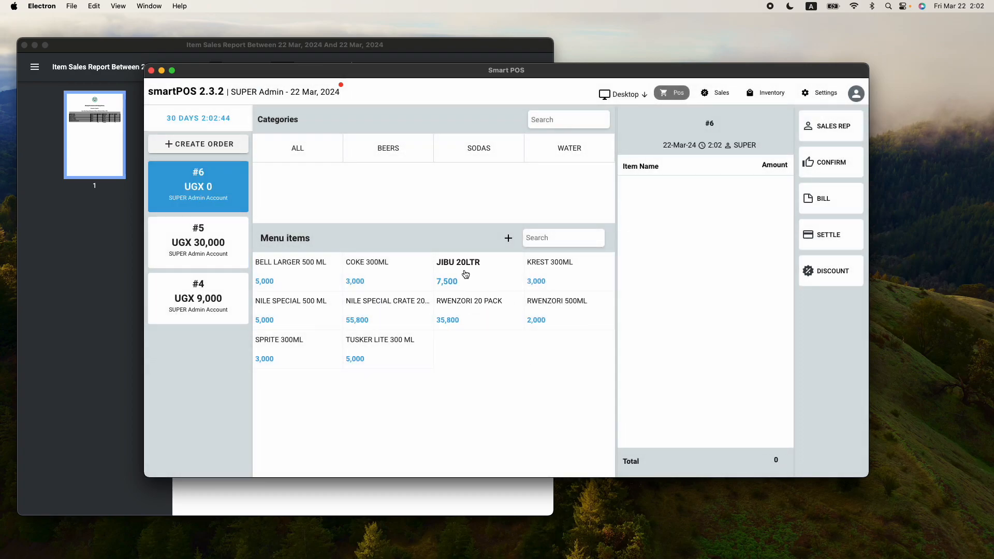
{"action": "left_click", "coordinate": [466, 274]}
{"action": "left_click", "coordinate": [456, 253]}
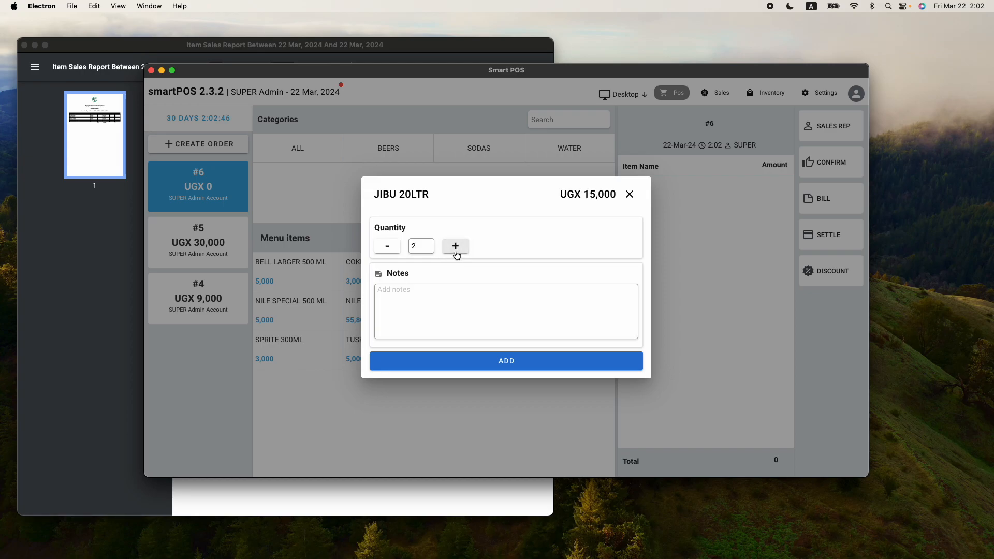
{"action": "left_click", "coordinate": [487, 360]}
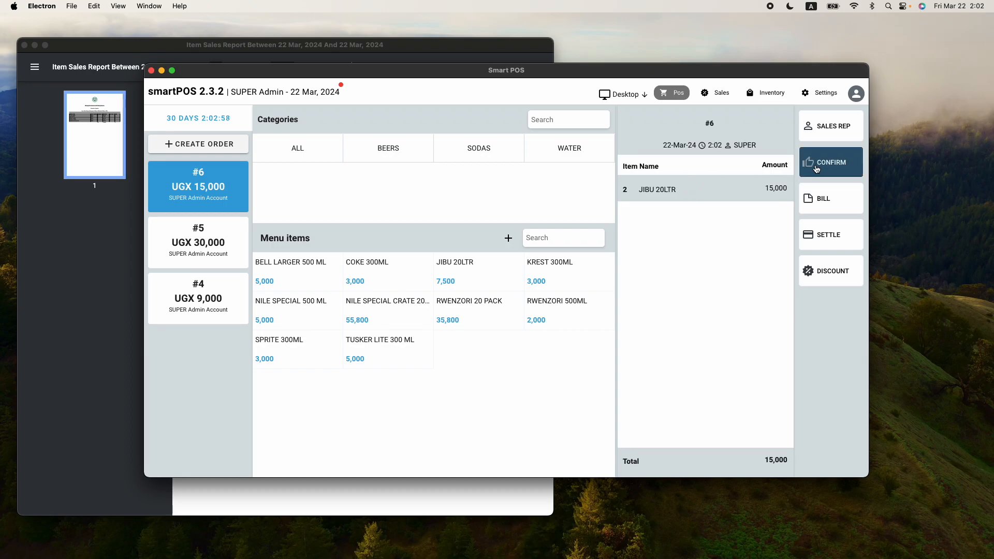
{"action": "left_click", "coordinate": [760, 98]}
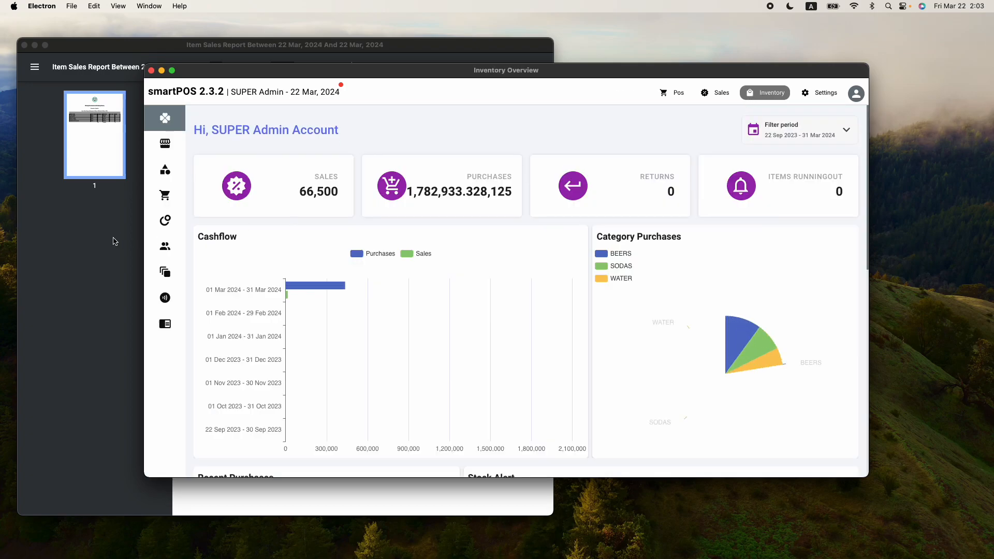
Note JIBU 20LTR at 61 bottles, then pay order #6's 15,000 bill in cash
{"action": "left_click", "coordinate": [213, 271]}
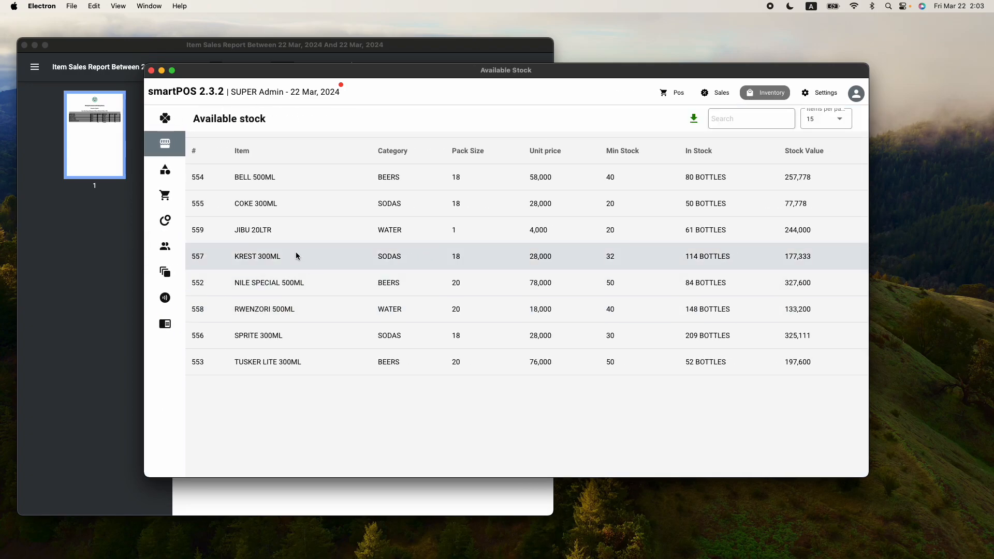
{"action": "left_click_drag", "start_coordinate": [269, 230], "coordinate": [704, 243]}
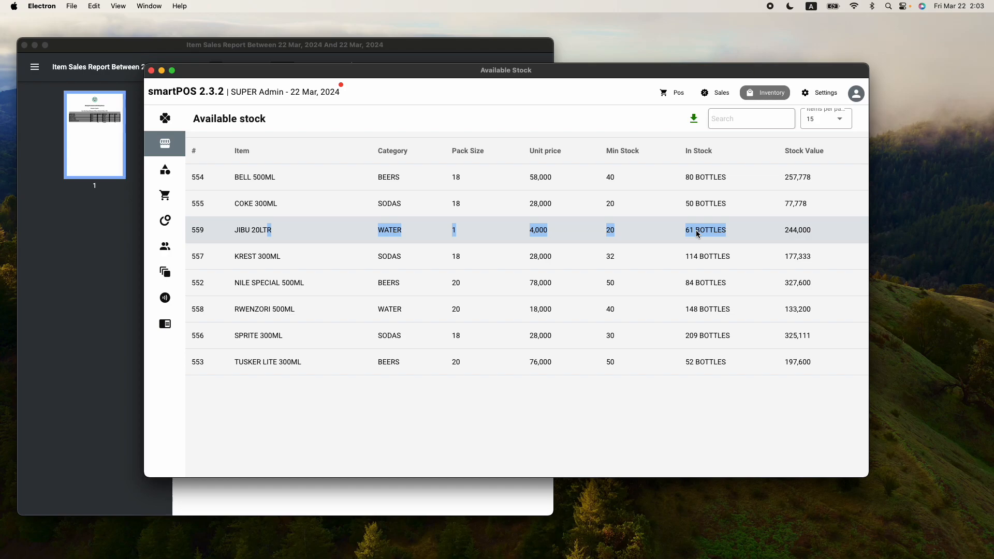
{"action": "left_click", "coordinate": [673, 96]}
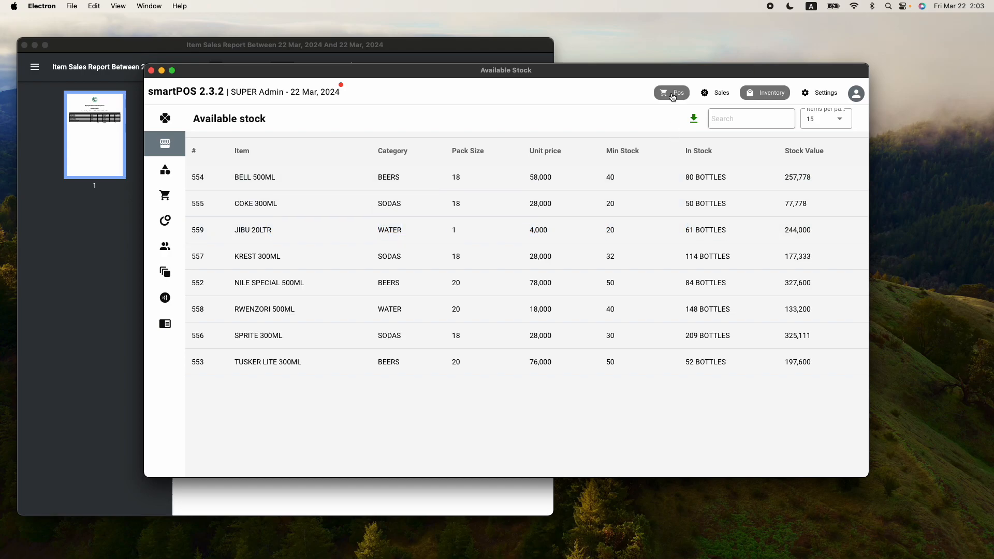
{"action": "left_click", "coordinate": [209, 184]}
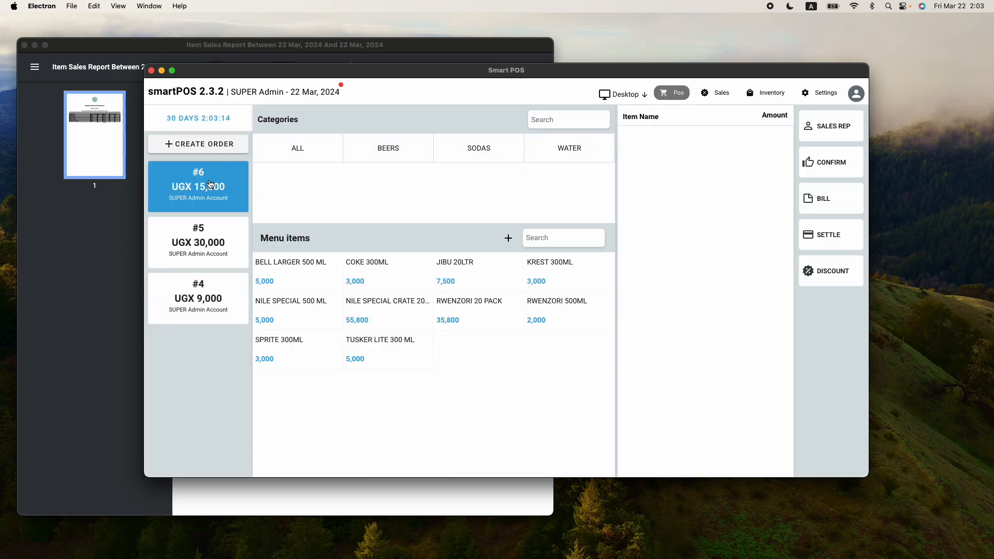
{"action": "left_click", "coordinate": [831, 241]}
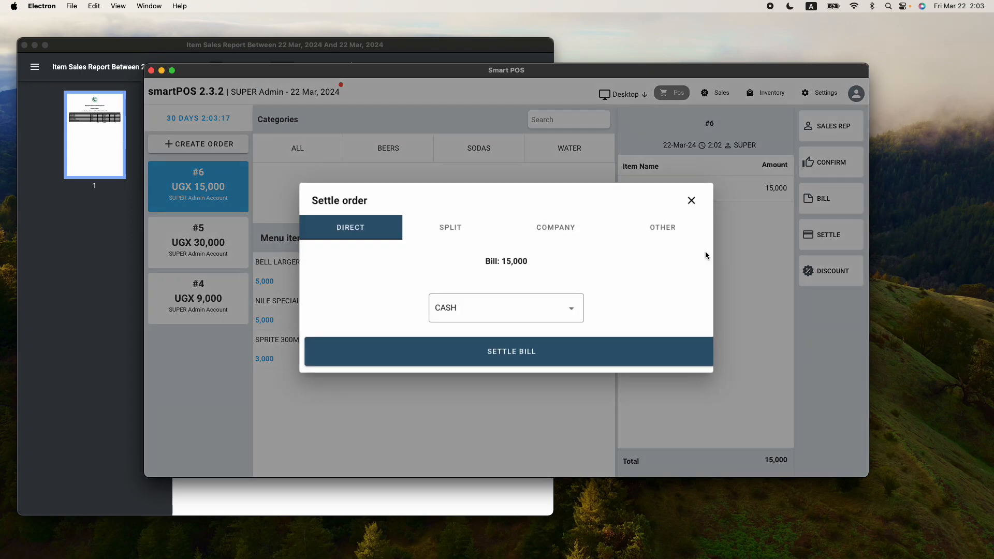
{"action": "left_click", "coordinate": [553, 355]}
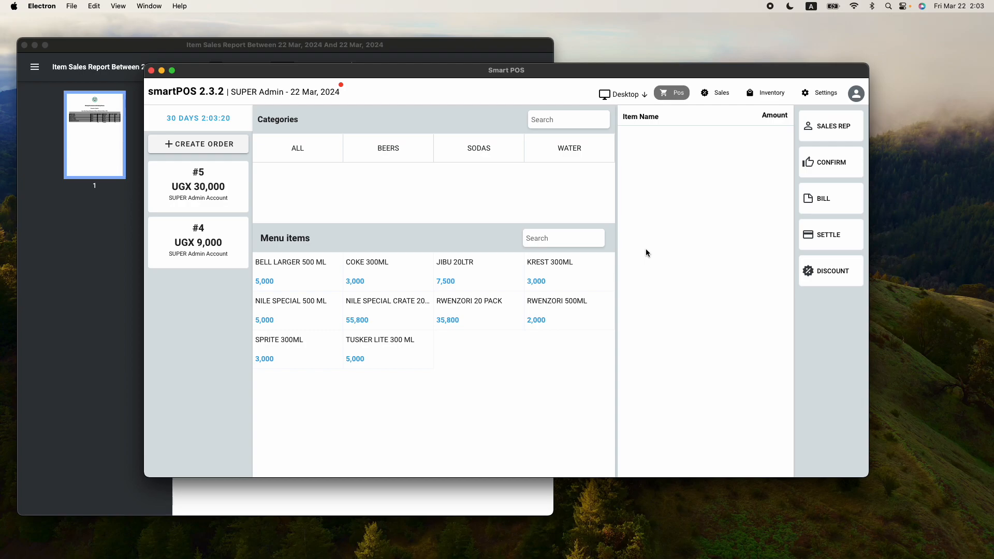
Confirm JIBU 20LTR stock has dropped to 59 bottles, worth 236,000
{"action": "left_click", "coordinate": [757, 95]}
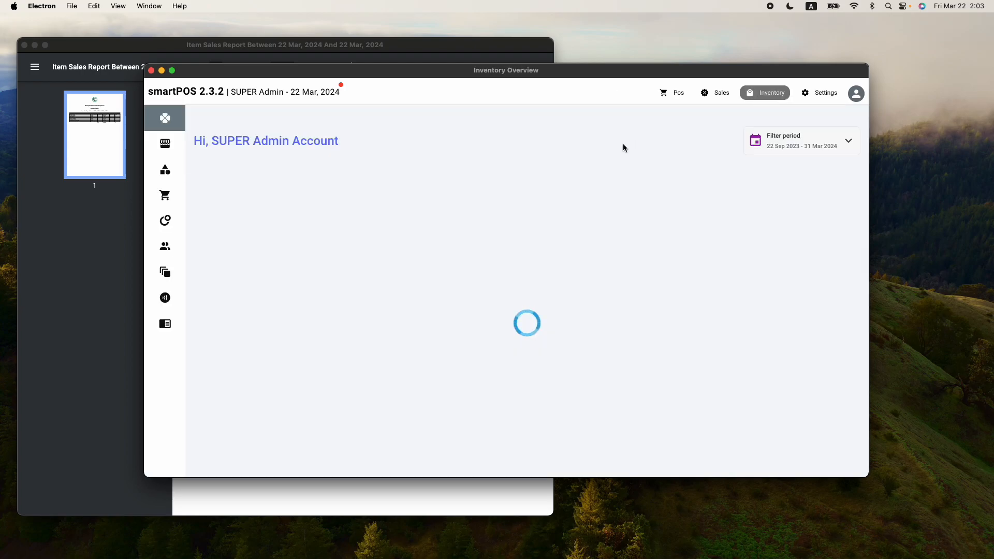
{"action": "left_click", "coordinate": [196, 272]}
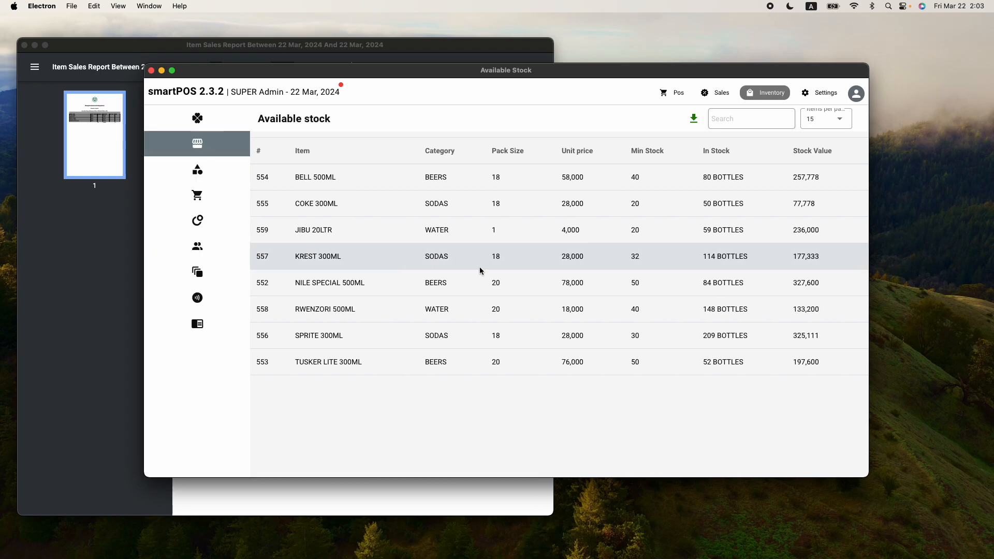
{"action": "left_click_drag", "start_coordinate": [727, 231], "coordinate": [230, 233]}
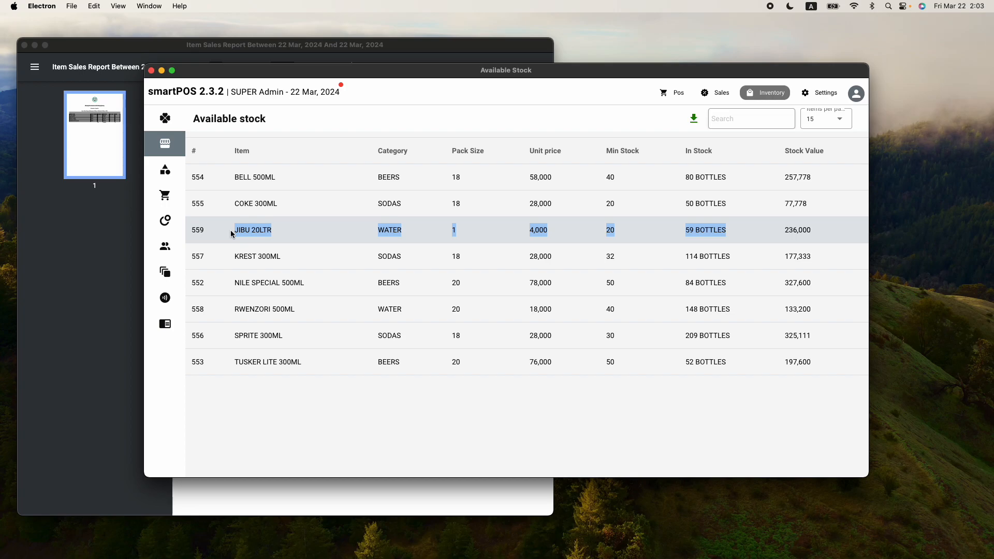
{"action": "left_click", "coordinate": [231, 234]}
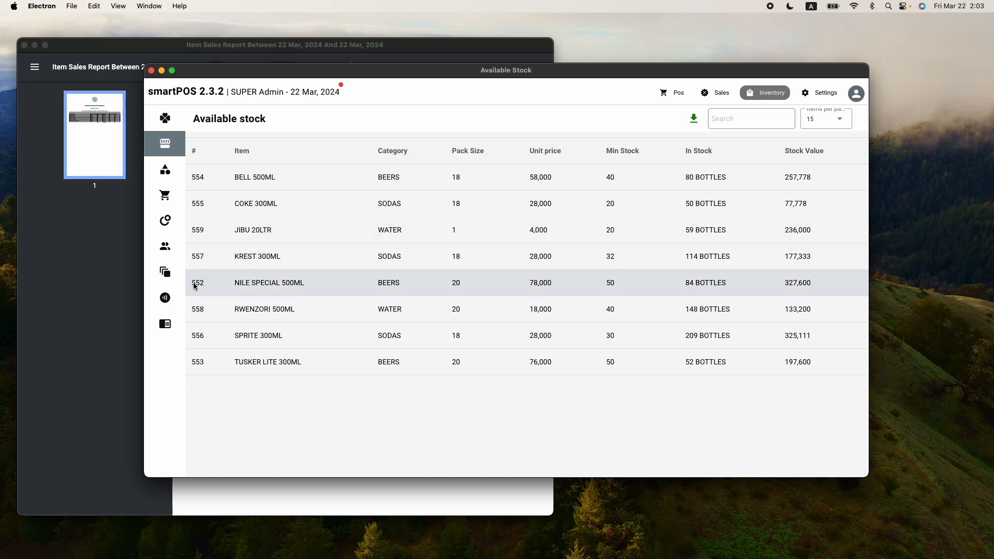
{"action": "mouse_move", "coordinate": [181, 295]}
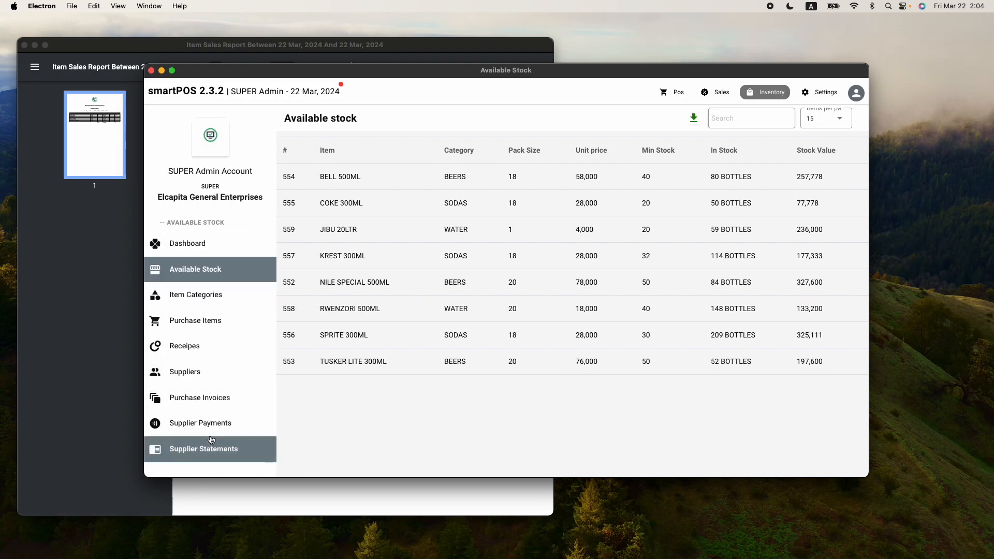
Create supplier 'WATER SUPPLIER' with its contact phone number and no email
{"action": "left_click", "coordinate": [206, 378]}
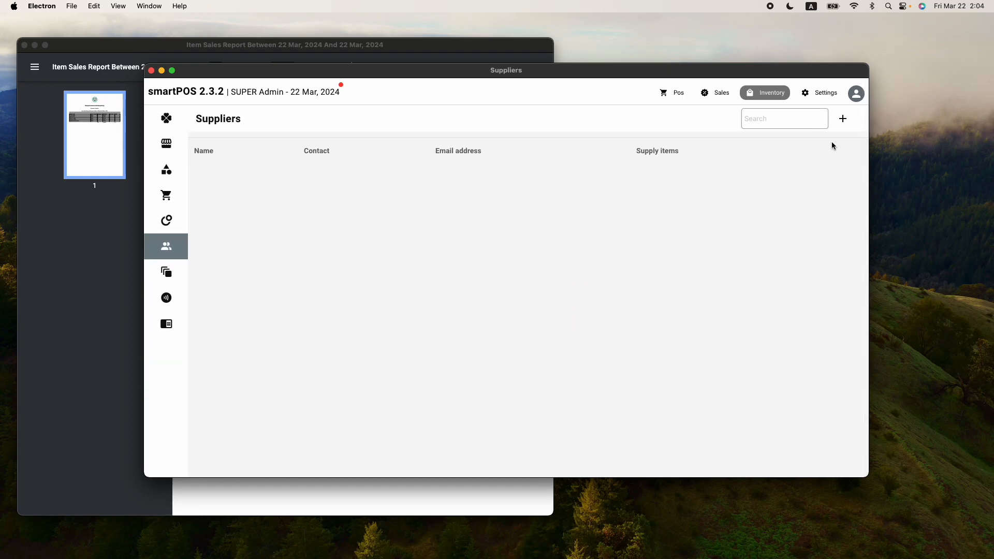
{"action": "left_click", "coordinate": [843, 118]}
{"action": "left_click", "coordinate": [521, 263]}
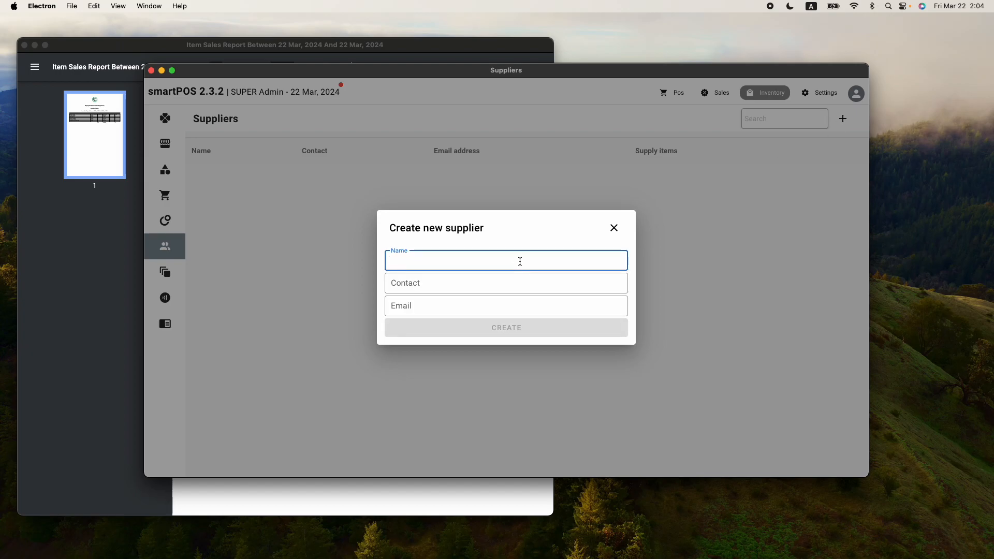
{"action": "type", "text": "JIBU"}
{"action": "key", "text": "BackSpace"}
{"action": "key", "text": "BackSpace"}
{"action": "key", "text": "BackSpace"}
{"action": "key", "text": "BackSpace"}
{"action": "type", "text": "WATER SUPPLIER"}
{"action": "left_click", "coordinate": [464, 283]}
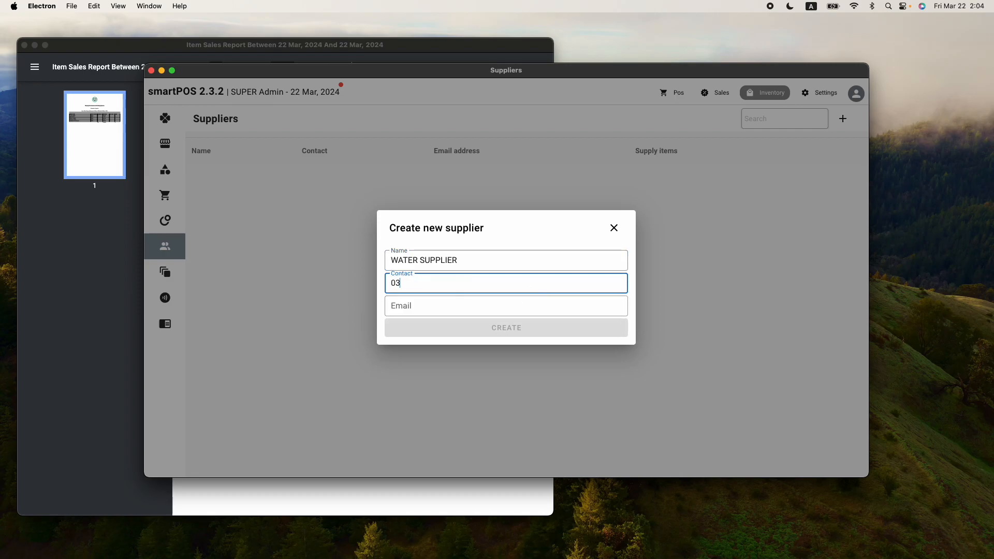
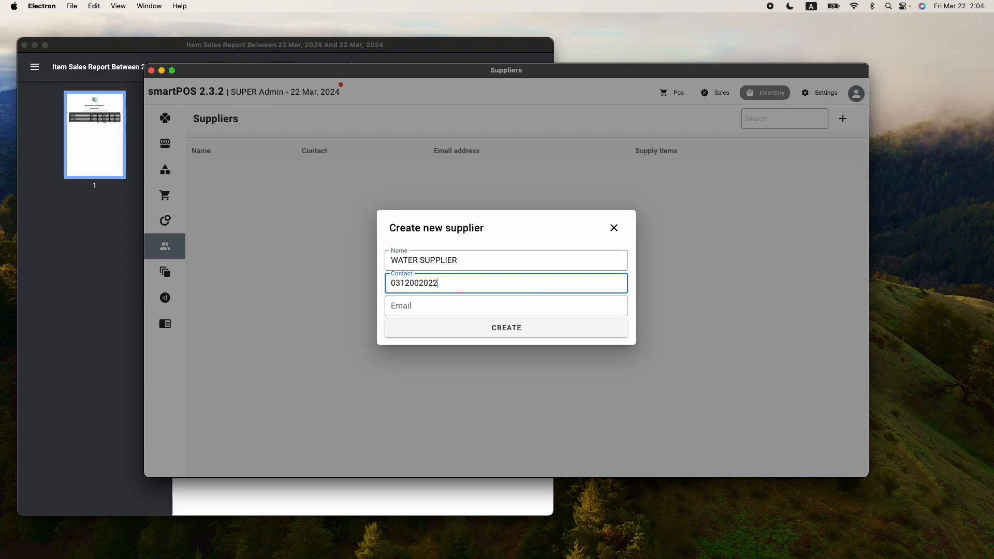
{"action": "left_click", "coordinate": [472, 328]}
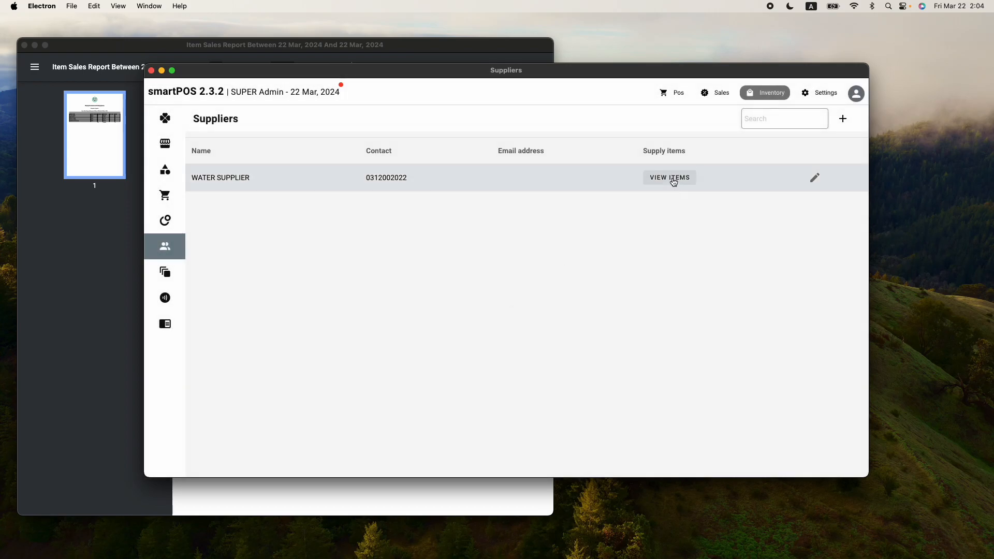
Add JIBU 20LTR (4,000) and RWENZORI 500ML (18,000) to WATER SUPPLIER's supplied items
{"action": "left_click", "coordinate": [671, 178]}
{"action": "scroll", "coordinate": [597, 308], "scroll_direction": "down", "scroll_amount": 1}
{"action": "scroll", "coordinate": [596, 303], "scroll_direction": "down", "scroll_amount": 5}
{"action": "scroll", "coordinate": [596, 304], "scroll_direction": "up", "scroll_amount": 6}
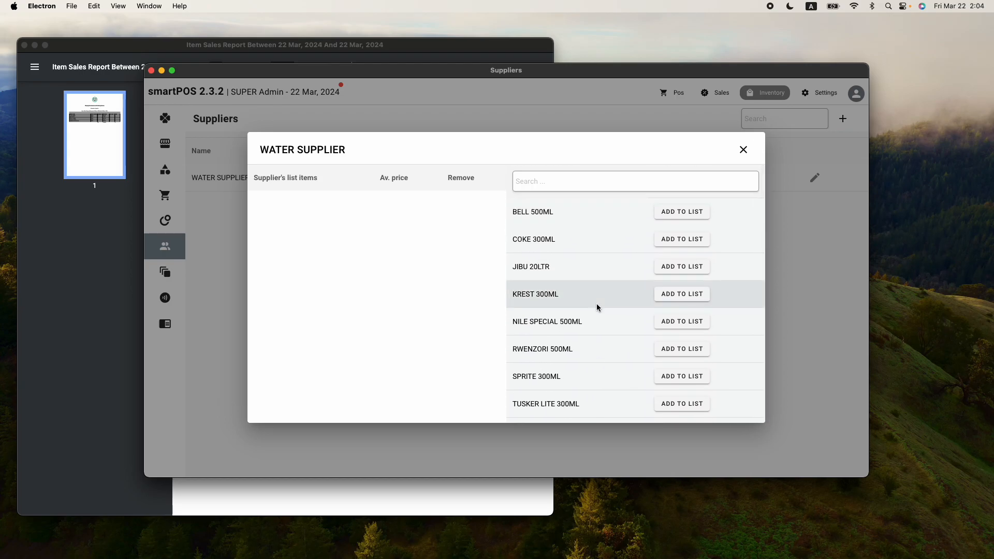
{"action": "scroll", "coordinate": [596, 307], "scroll_direction": "down", "scroll_amount": 6}
{"action": "scroll", "coordinate": [596, 304], "scroll_direction": "down", "scroll_amount": 1}
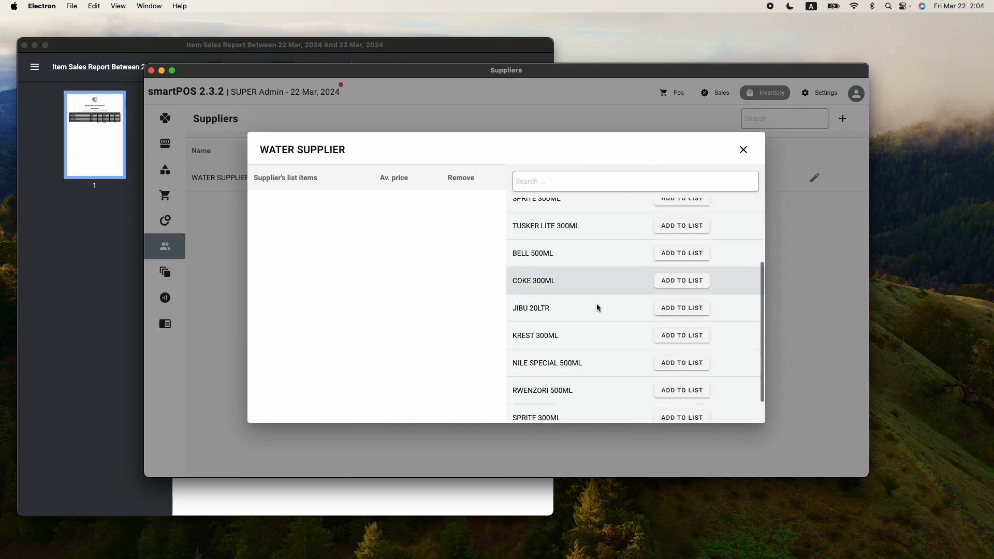
{"action": "left_click", "coordinate": [671, 312]}
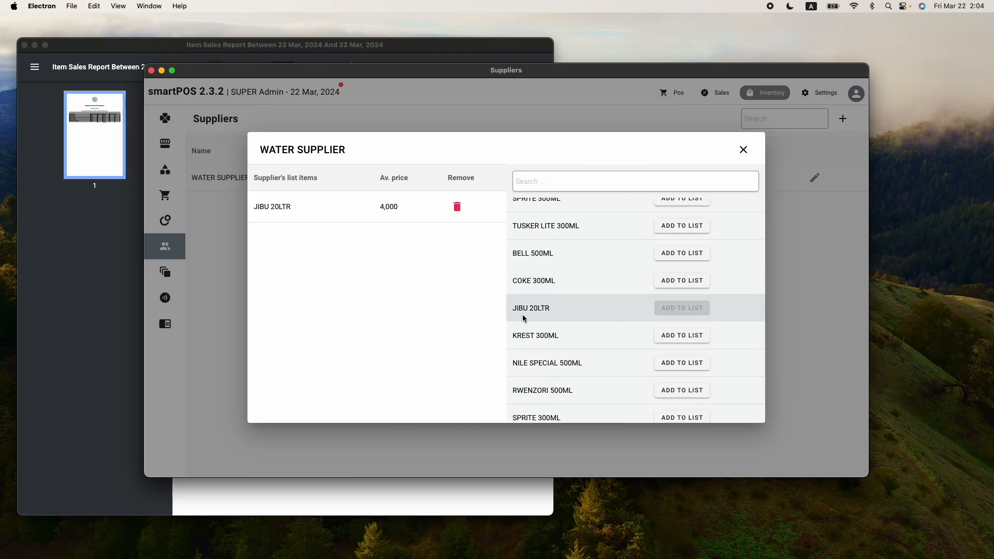
{"action": "scroll", "coordinate": [564, 326], "scroll_direction": "down", "scroll_amount": 2}
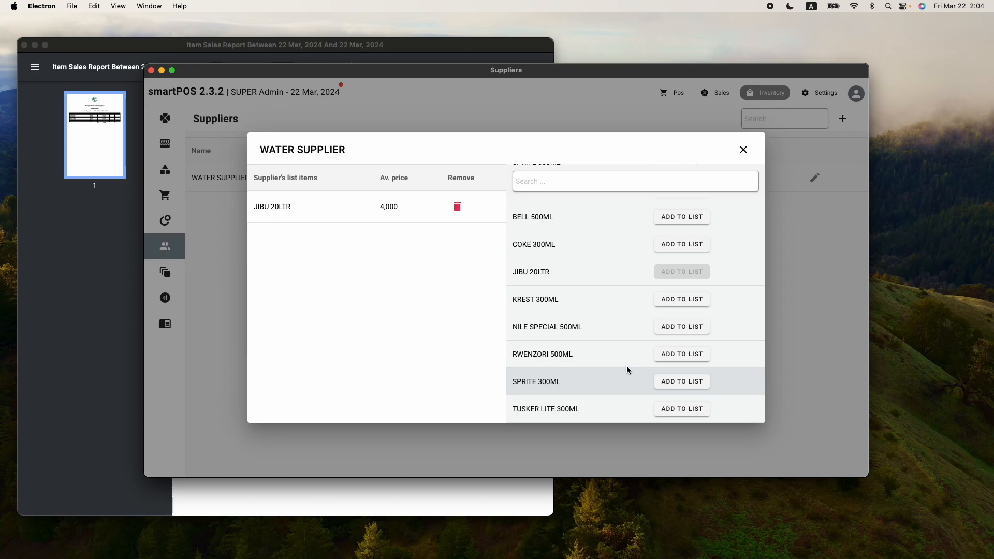
{"action": "left_click", "coordinate": [688, 354]}
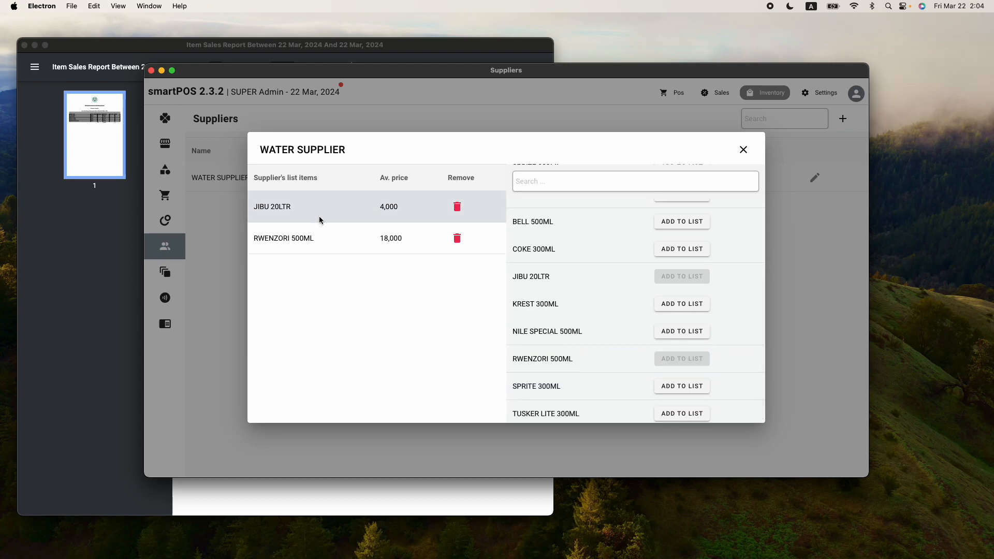
{"action": "left_click", "coordinate": [742, 150]}
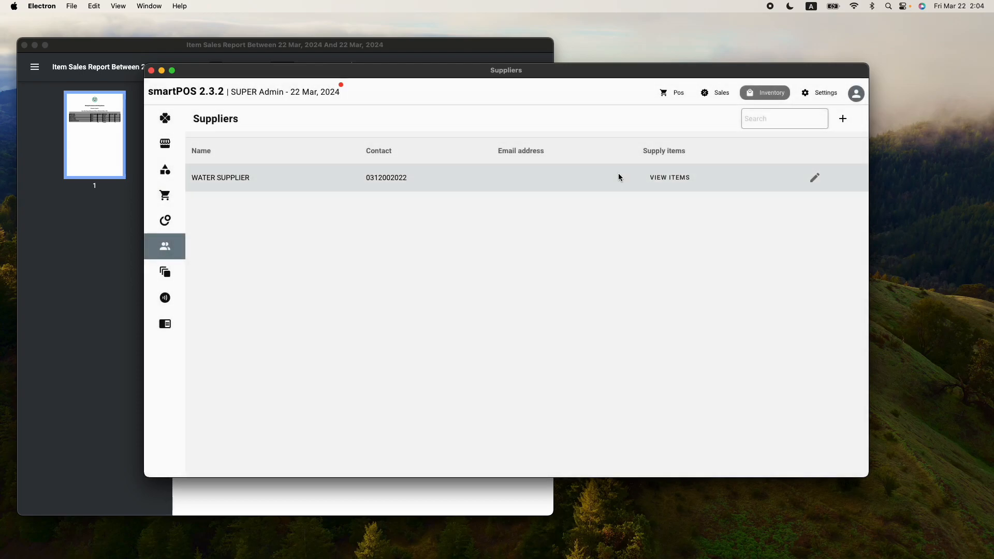
Check stock of JIBU 20LTR (59) and RWENZORI 500ML (148), then go to Supplier Payments
{"action": "mouse_move", "coordinate": [178, 187]}
{"action": "left_click", "coordinate": [210, 272]}
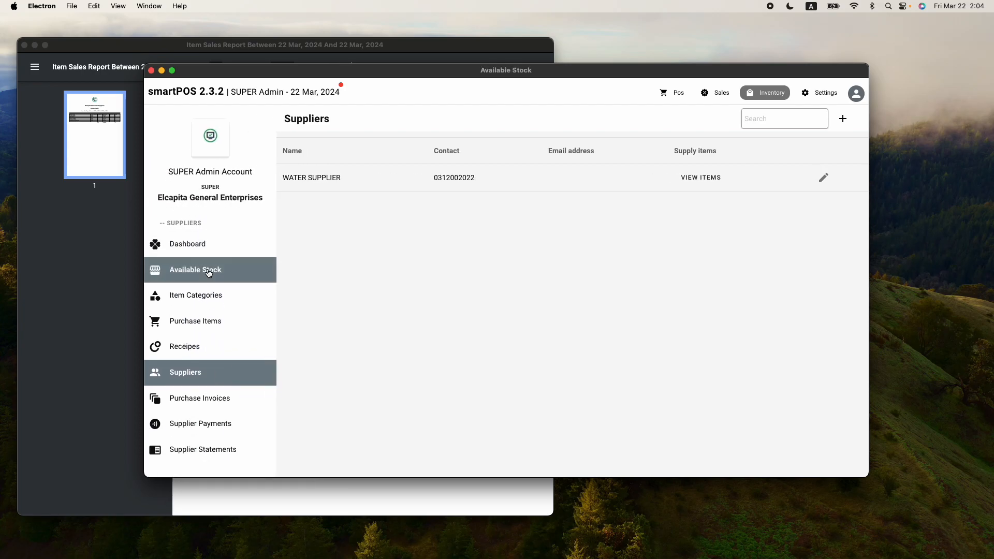
{"action": "left_click_drag", "start_coordinate": [237, 230], "coordinate": [624, 230]}
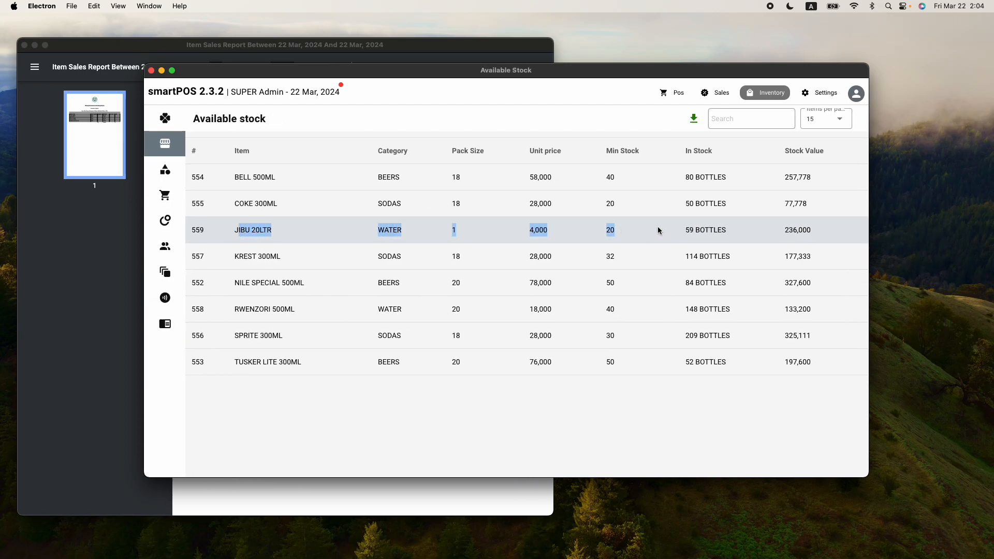
{"action": "left_click_drag", "start_coordinate": [685, 230], "coordinate": [694, 231]}
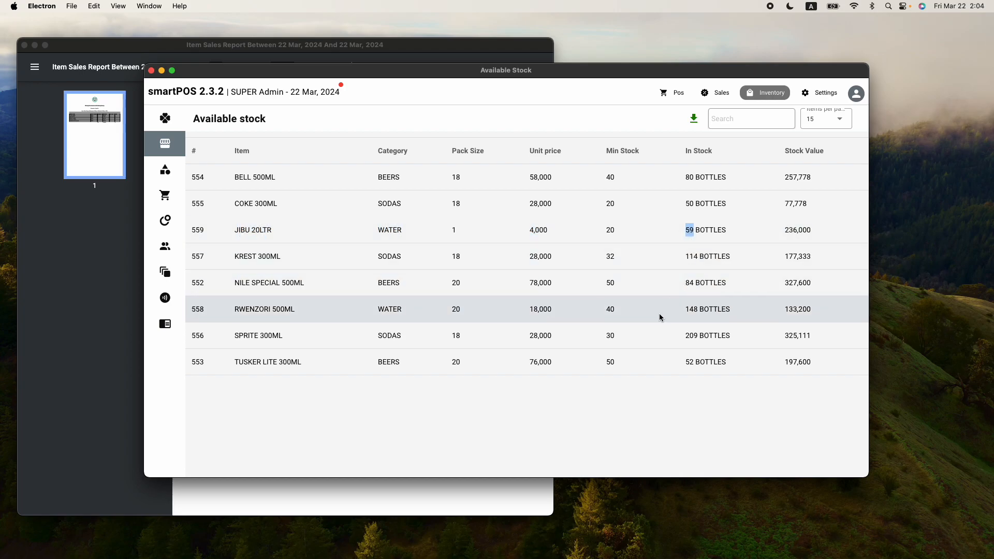
{"action": "left_click", "coordinate": [699, 314]}
{"action": "left_click_drag", "start_coordinate": [698, 314], "coordinate": [687, 313]}
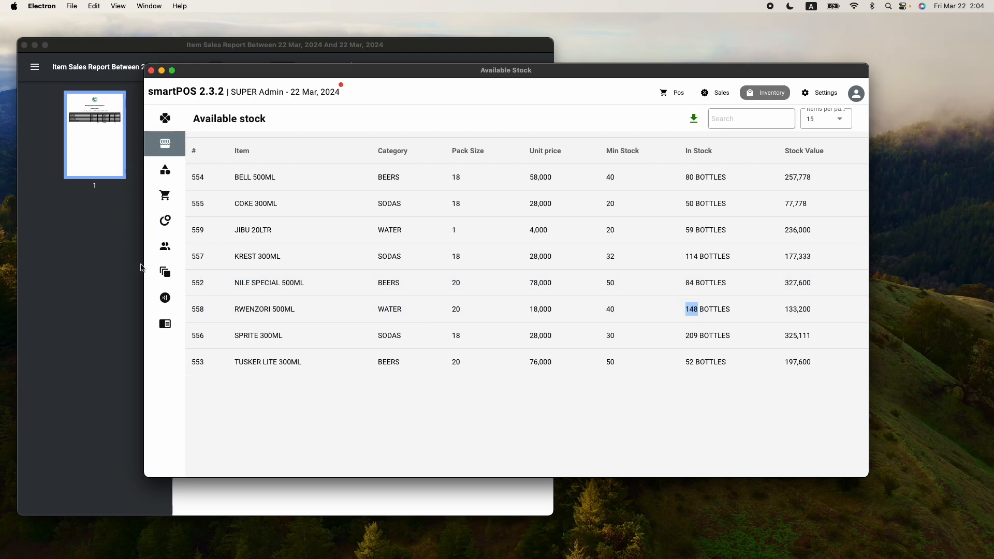
{"action": "mouse_move", "coordinate": [166, 248]}
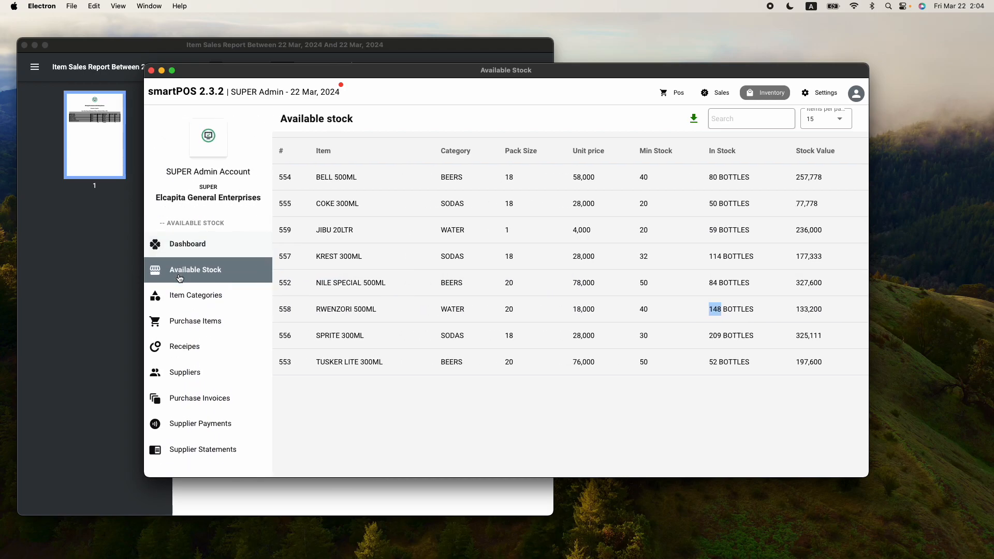
{"action": "left_click", "coordinate": [206, 428]}
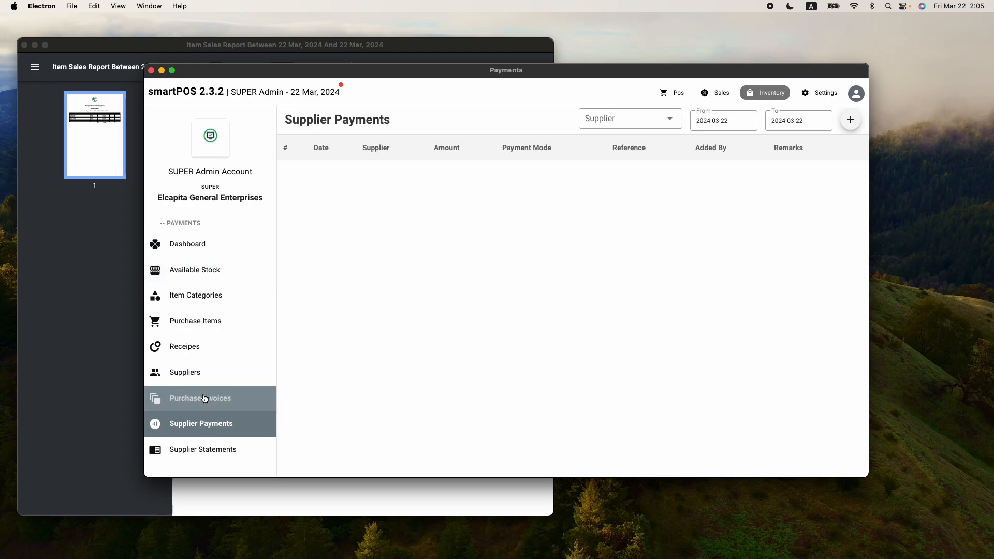
Start purchase invoice 82446 for WATER SUPPLIER dated 2024-03-22, ready for item entry
{"action": "left_click", "coordinate": [183, 402]}
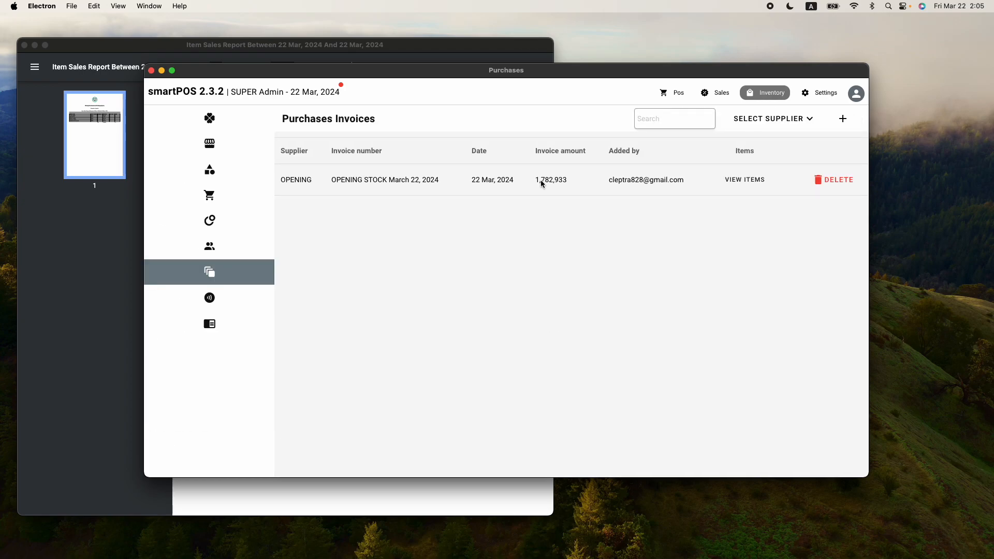
{"action": "left_click", "coordinate": [844, 120]}
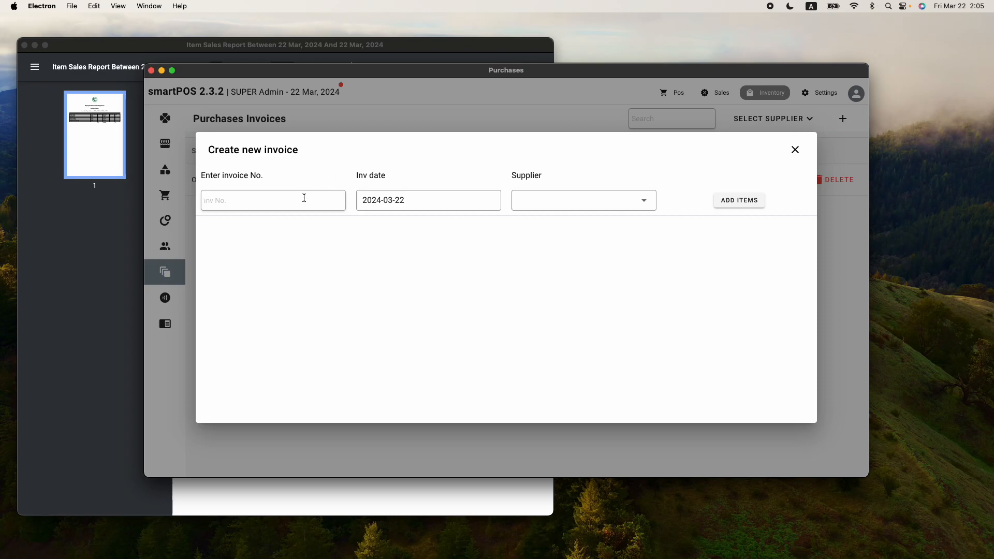
{"action": "type", "text": "82446"}
{"action": "left_click", "coordinate": [582, 201]}
{"action": "left_click", "coordinate": [578, 207]}
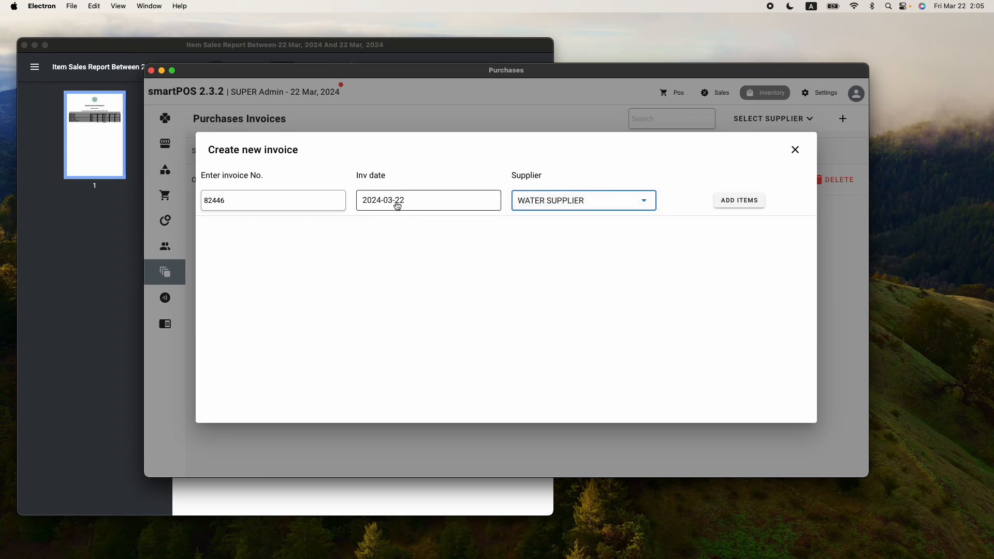
{"action": "left_click", "coordinate": [749, 203]}
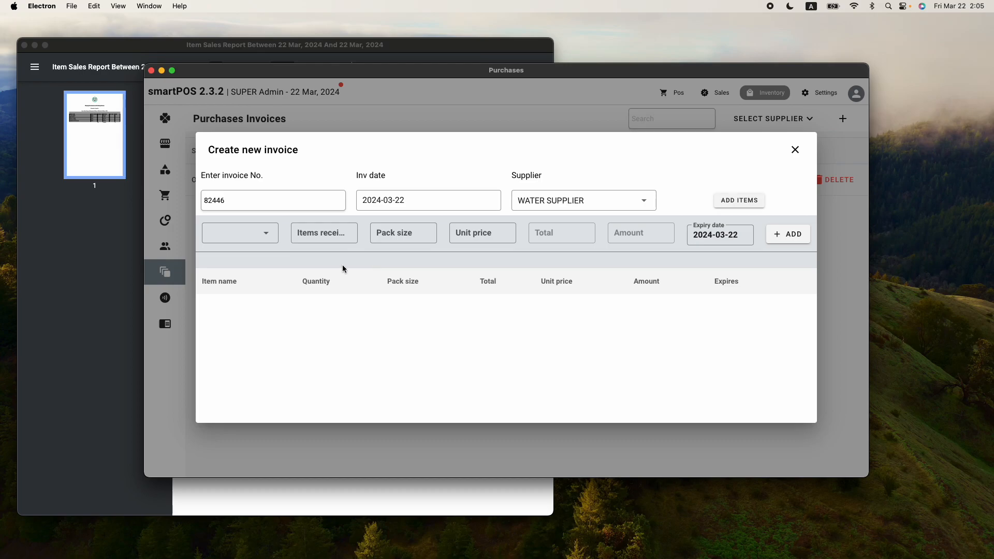
Add 12 JIBU 20LTR at 3,800 each, amount 45,600, to invoice 82446
{"action": "left_click", "coordinate": [265, 234]}
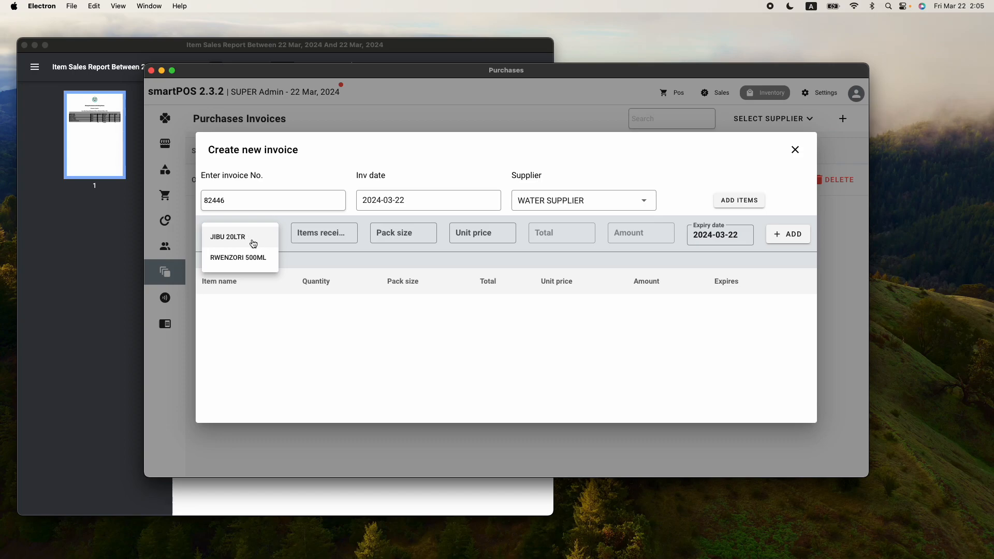
{"action": "left_click", "coordinate": [247, 239]}
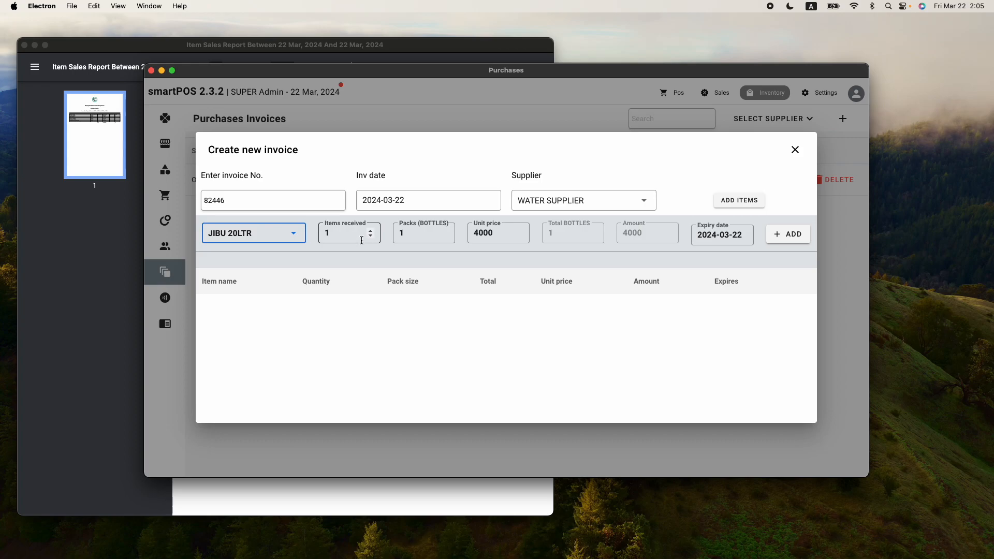
{"action": "left_click", "coordinate": [334, 233]}
{"action": "type", "text": "2"}
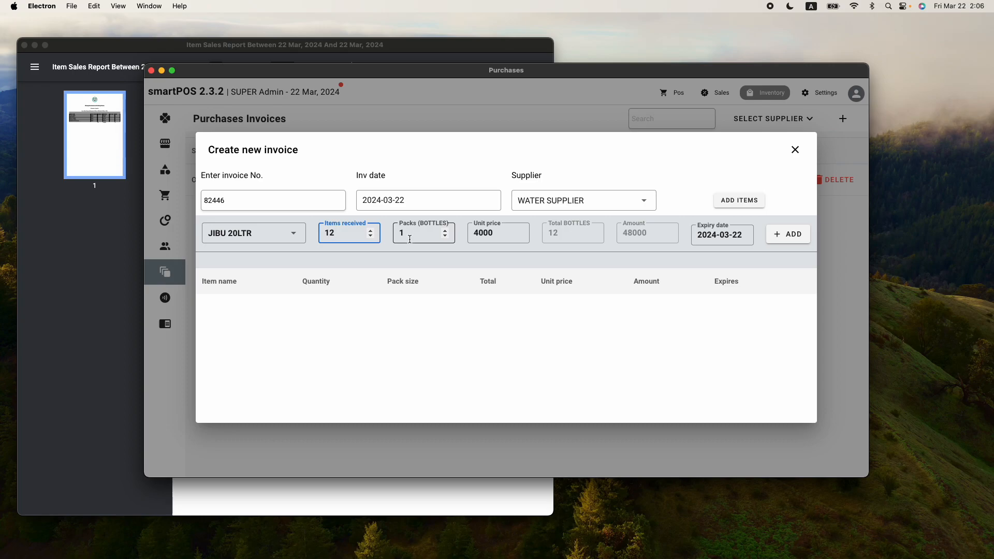
{"action": "left_click", "coordinate": [494, 232]}
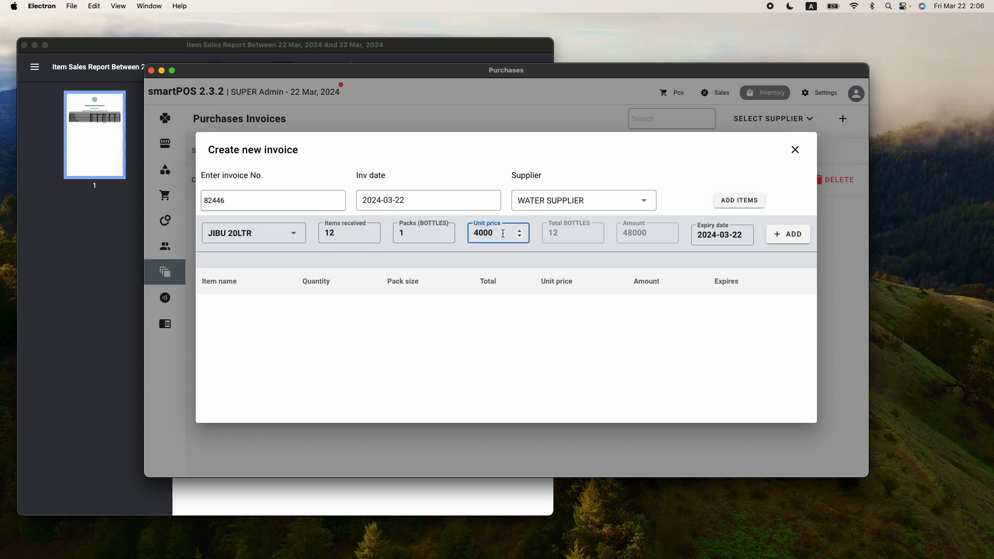
{"action": "left_click_drag", "start_coordinate": [498, 232], "coordinate": [469, 233]}
{"action": "type", "text": "3800"}
{"action": "left_click", "coordinate": [780, 238]}
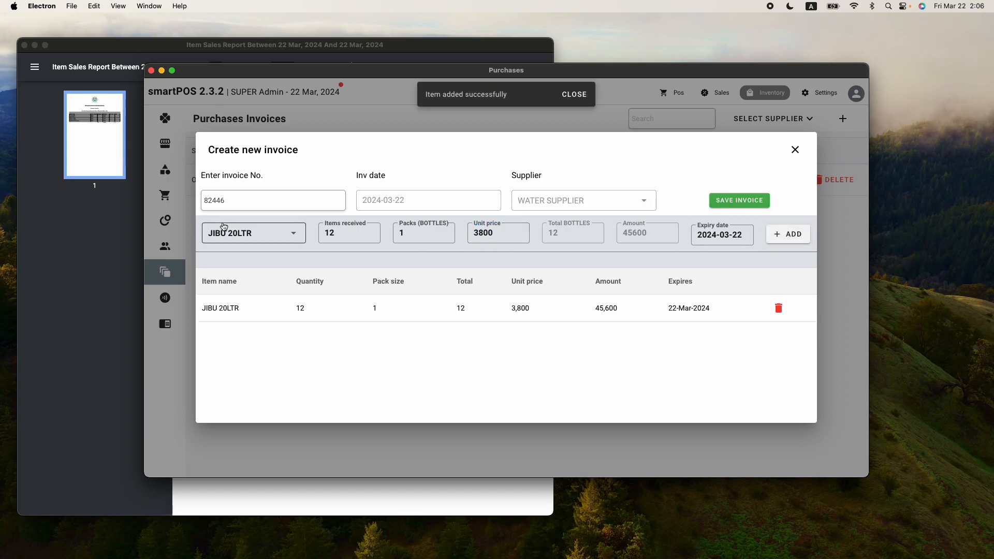
Add RWENZORI 500ML: 2 packs of 20 bottles at 18,000, amount 36,000
{"action": "left_click", "coordinate": [296, 233]}
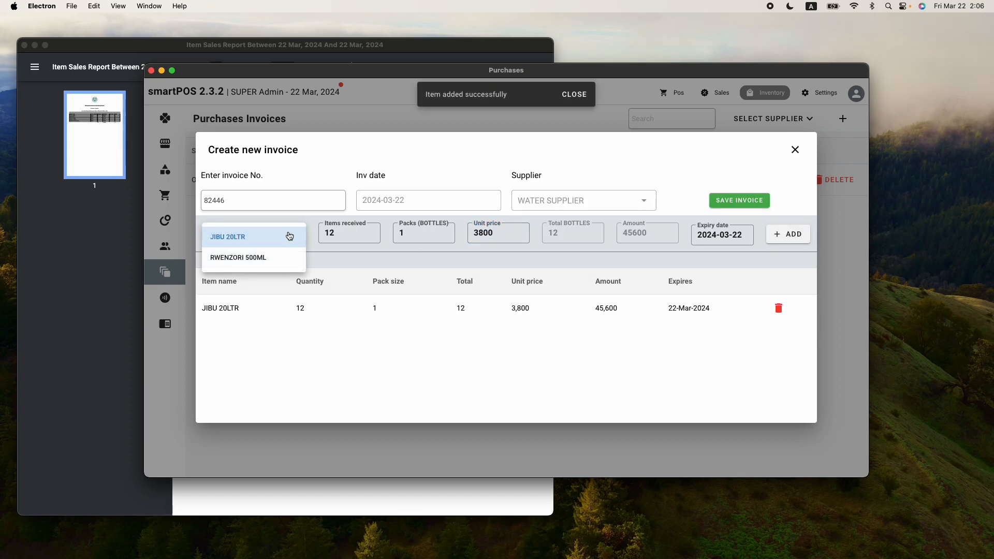
{"action": "left_click", "coordinate": [262, 258]}
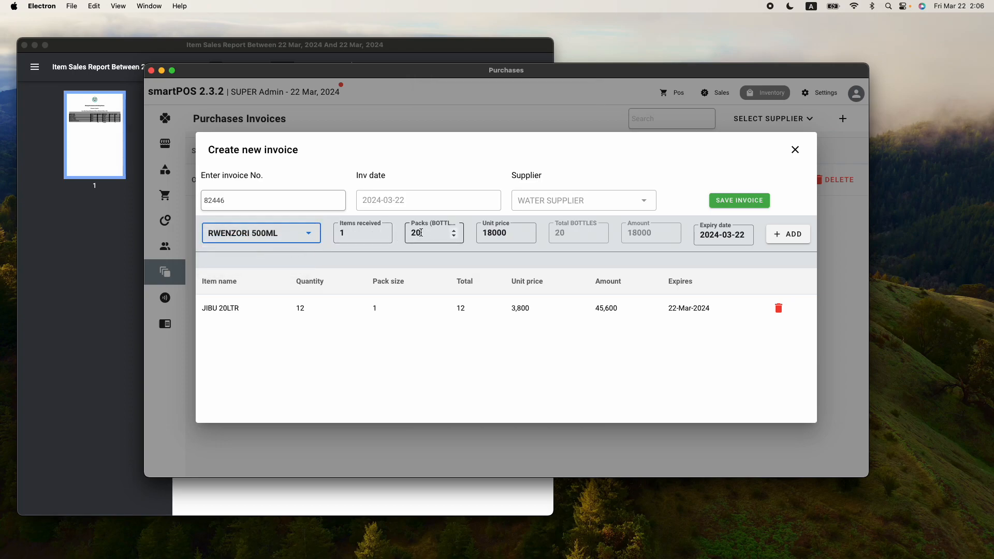
{"action": "left_click", "coordinate": [347, 233]}
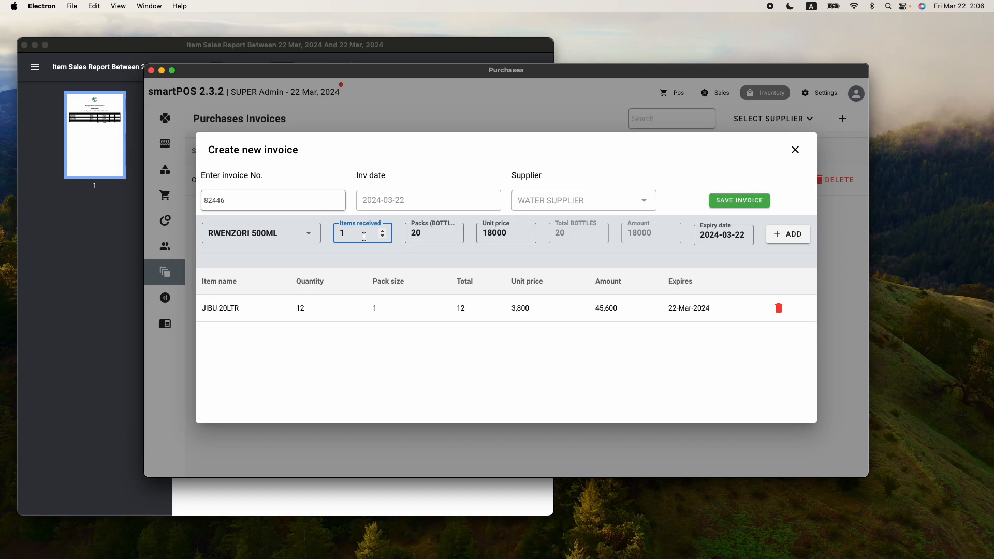
{"action": "left_click", "coordinate": [382, 231]}
{"action": "left_click", "coordinate": [422, 234]}
{"action": "left_click", "coordinate": [422, 234]}
{"action": "key", "text": "BackSpace"}
{"action": "type", "text": "2"}
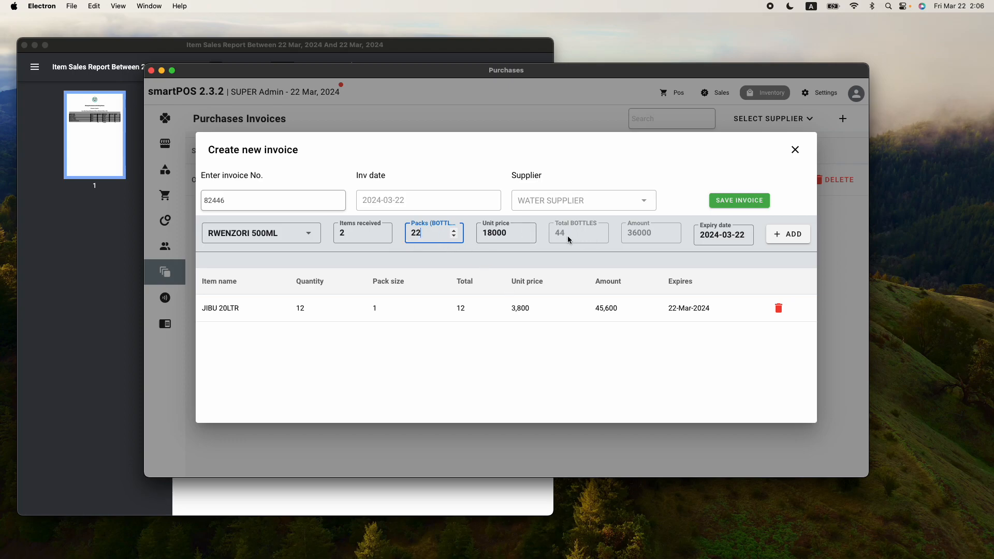
{"action": "key", "text": "BackSpace"}
{"action": "type", "text": "0"}
{"action": "left_click", "coordinate": [800, 238]}
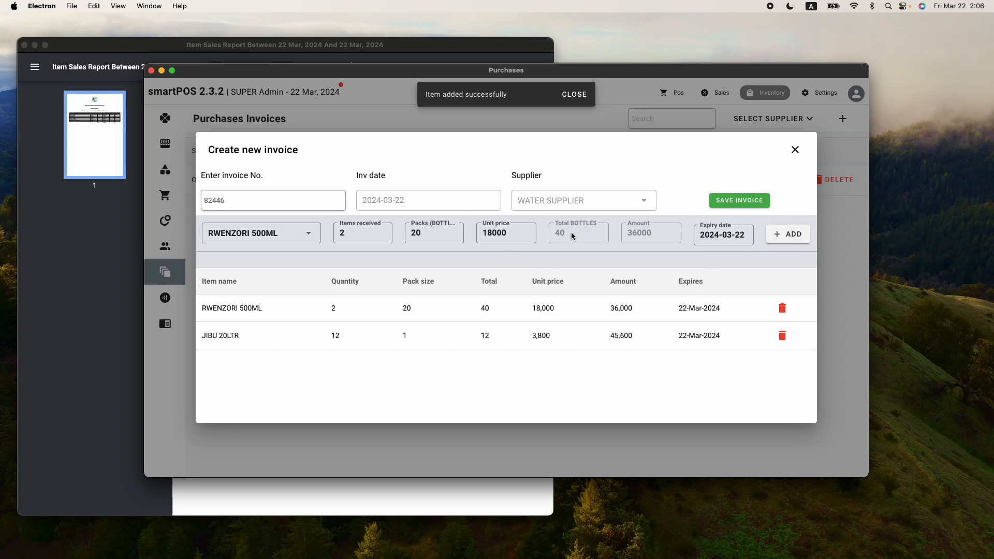
Save invoice 82446 and verify stock: JIBU 20LTR 71, RWENZORI 500ML 188 bottles
{"action": "left_click", "coordinate": [747, 203]}
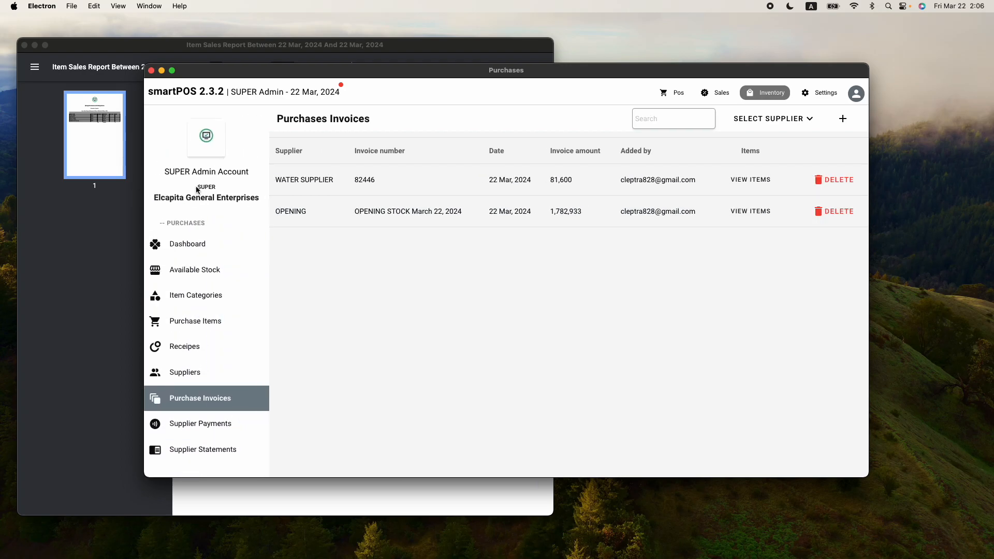
{"action": "left_click", "coordinate": [208, 271]}
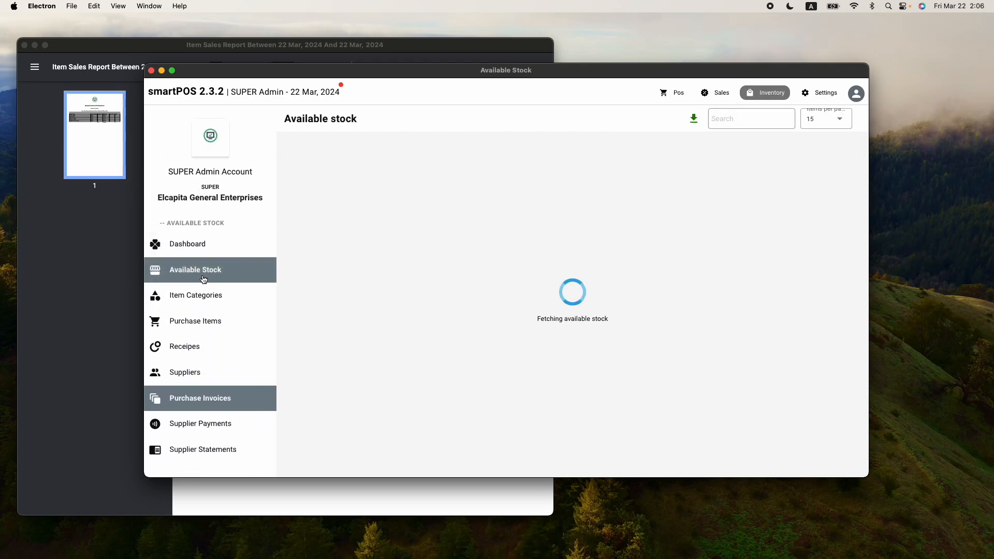
{"action": "left_click_drag", "start_coordinate": [258, 308], "coordinate": [702, 310]}
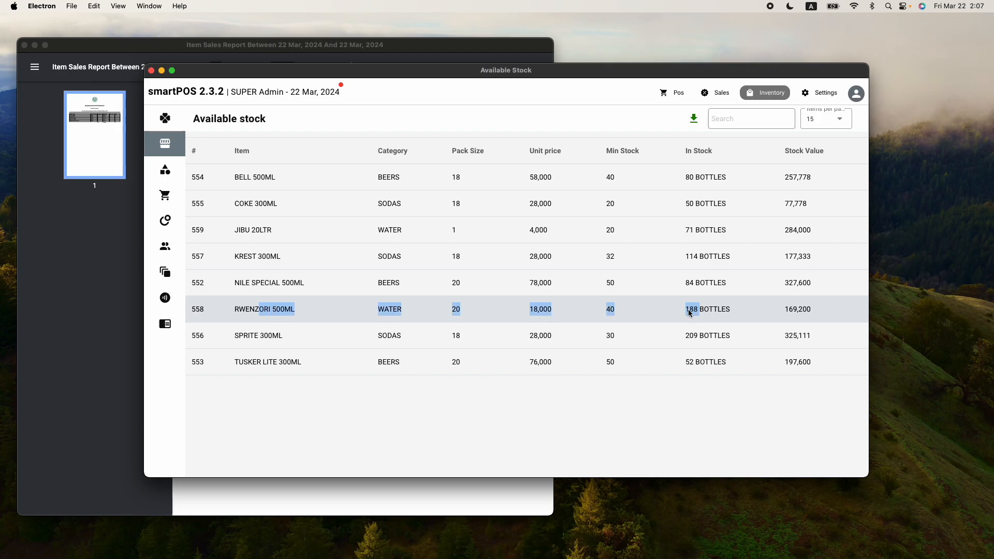
{"action": "left_click_drag", "start_coordinate": [685, 230], "coordinate": [712, 231]}
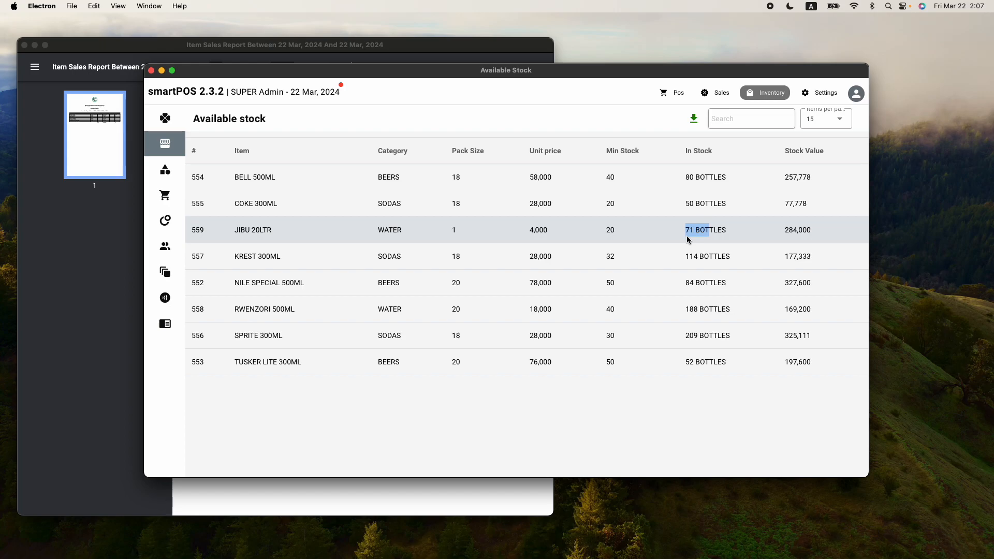
{"action": "left_click", "coordinate": [668, 236]}
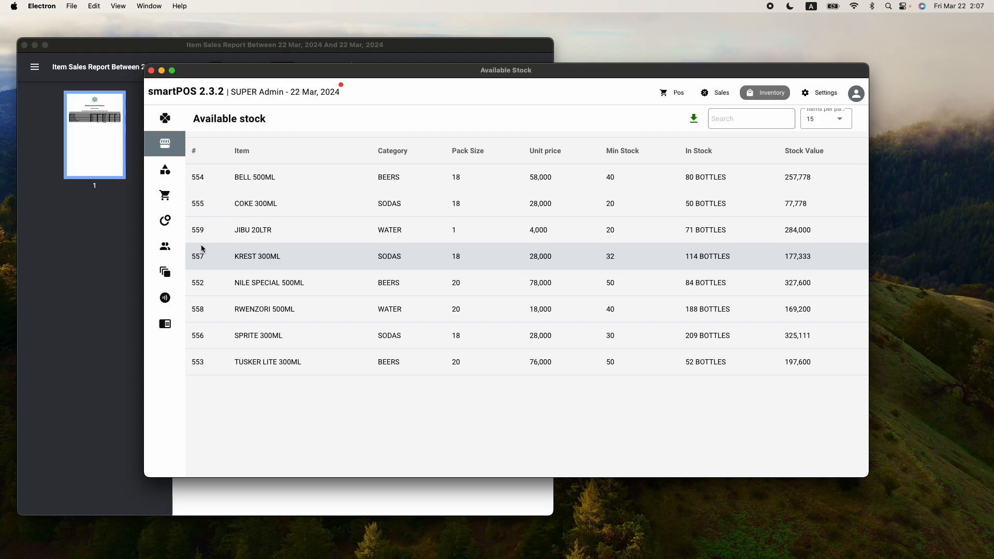
{"action": "mouse_move", "coordinate": [184, 270]}
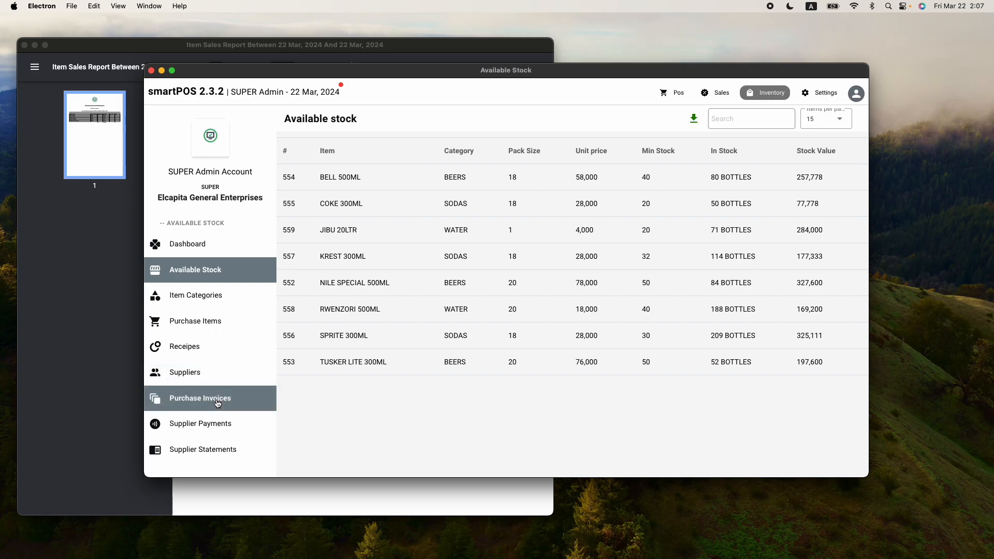
Verify WATER SUPPLIER's statement lists invoice 82446 with 81,600 balance, then return to Purchase Invoices
{"action": "left_click", "coordinate": [215, 425]}
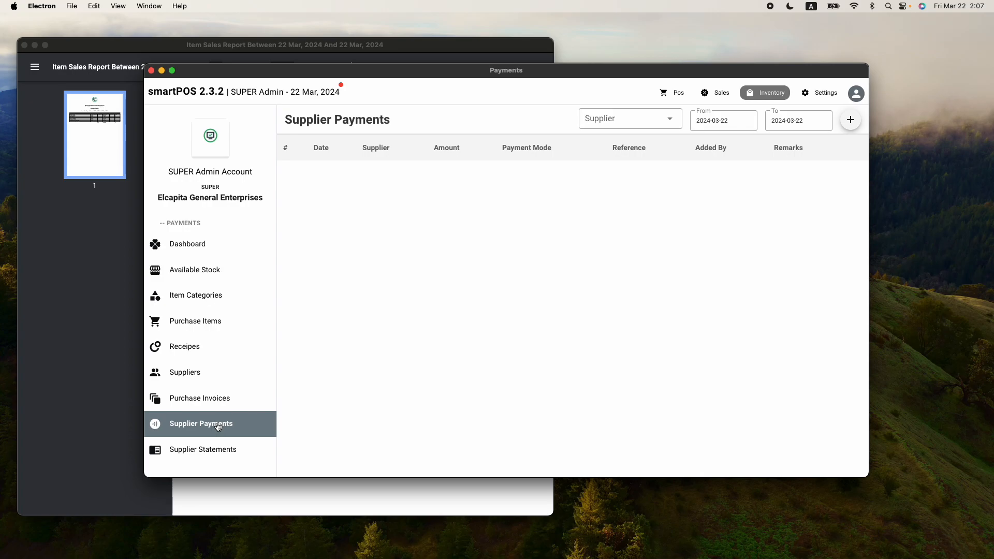
{"action": "left_click", "coordinate": [216, 452]}
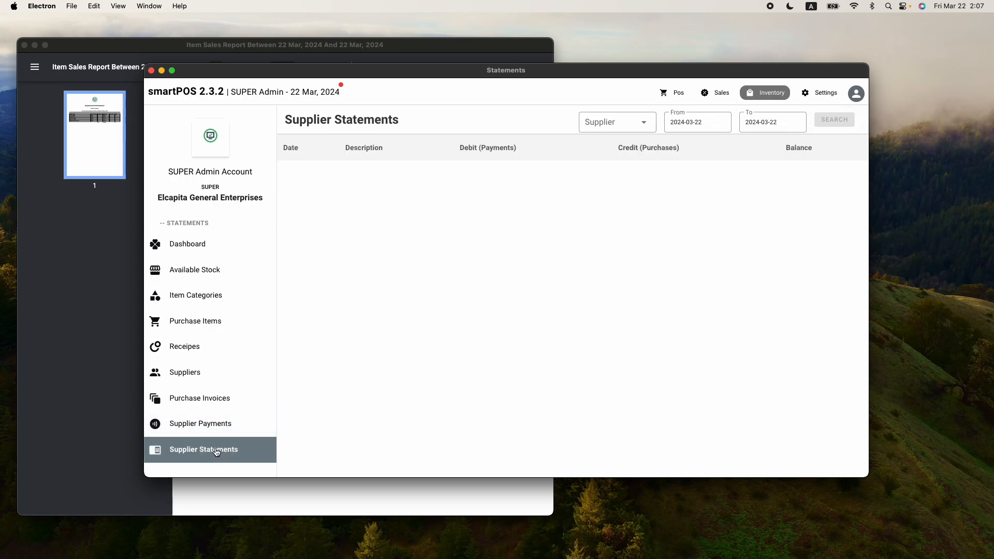
{"action": "left_click", "coordinate": [641, 123]}
{"action": "left_click", "coordinate": [560, 127]}
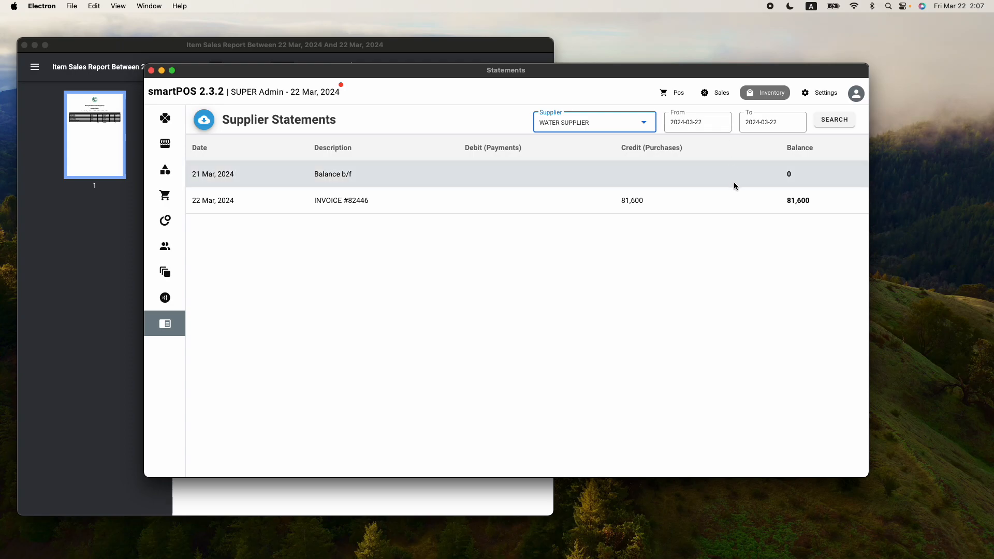
{"action": "double_click", "coordinate": [811, 200]}
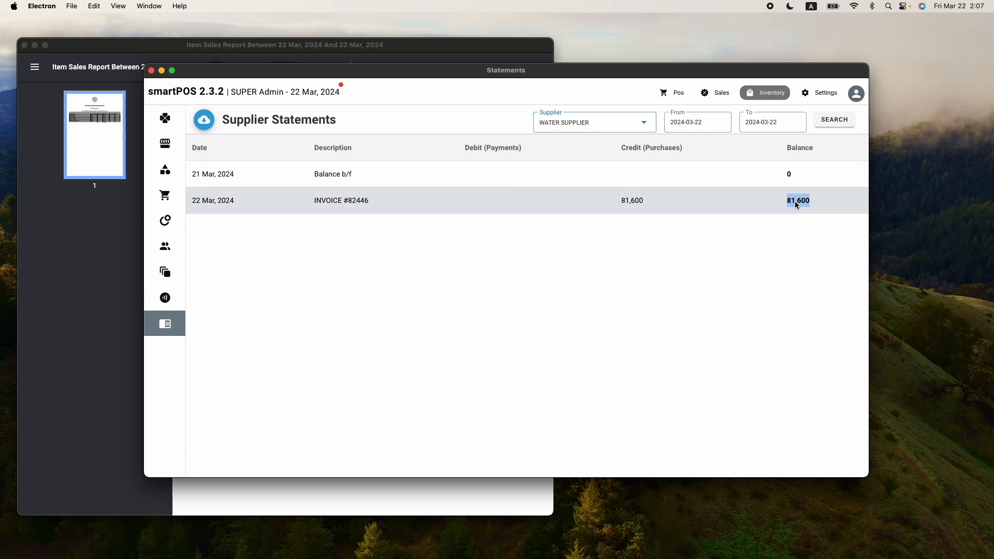
{"action": "left_click_drag", "start_coordinate": [315, 201], "coordinate": [373, 200]}
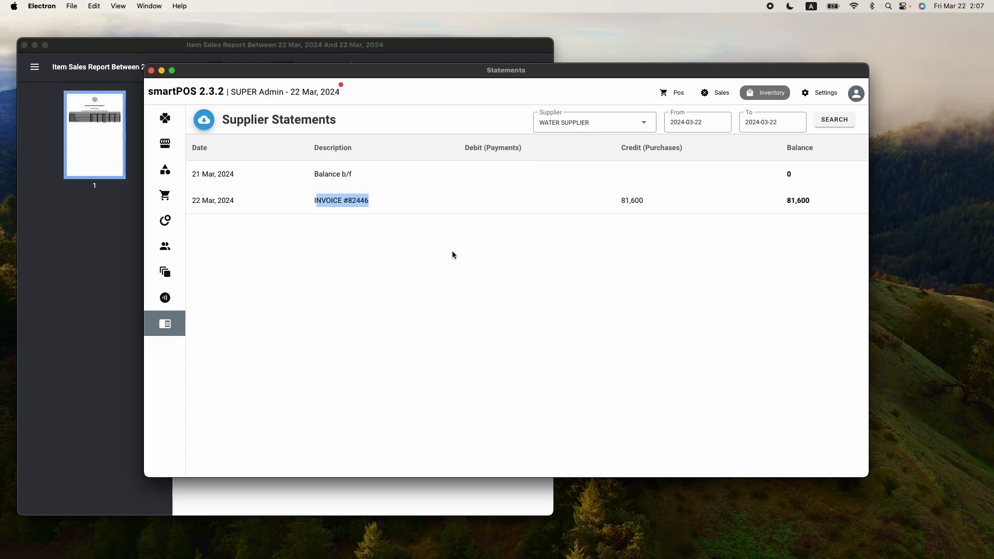
{"action": "mouse_move", "coordinate": [203, 371]}
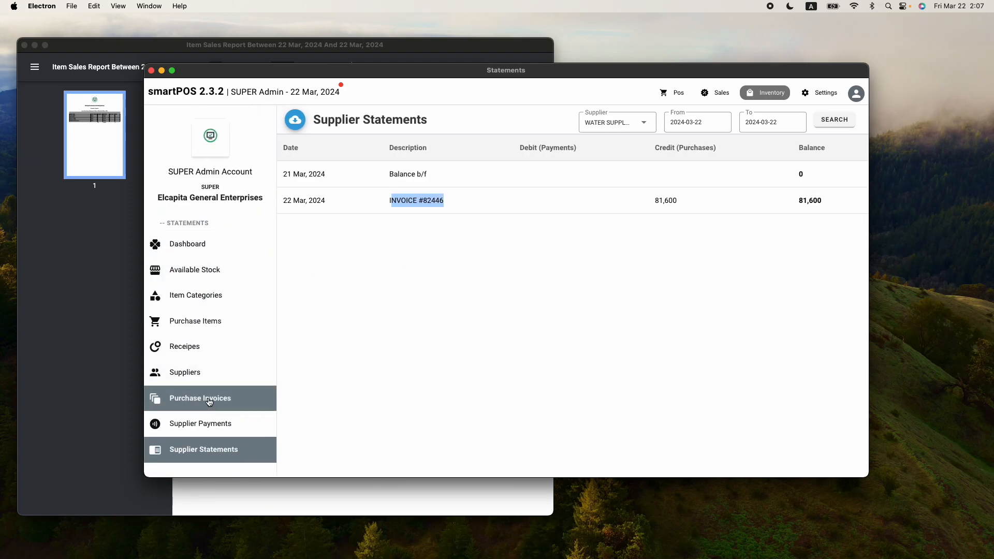
{"action": "left_click", "coordinate": [209, 400]}
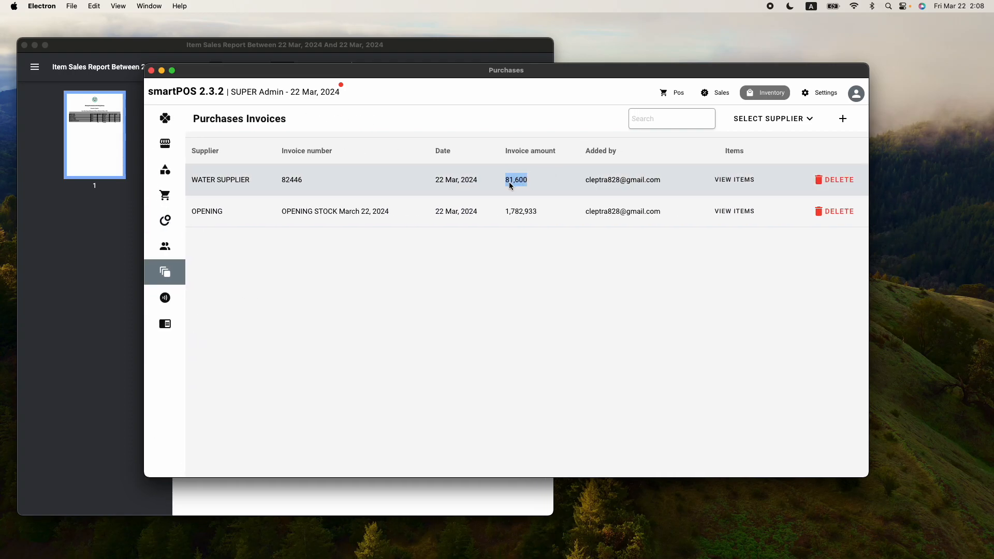
Add a new 50000 payment to WATER SUPPLIER with the remark 'Part payment' and save it
{"action": "mouse_move", "coordinate": [176, 342]}
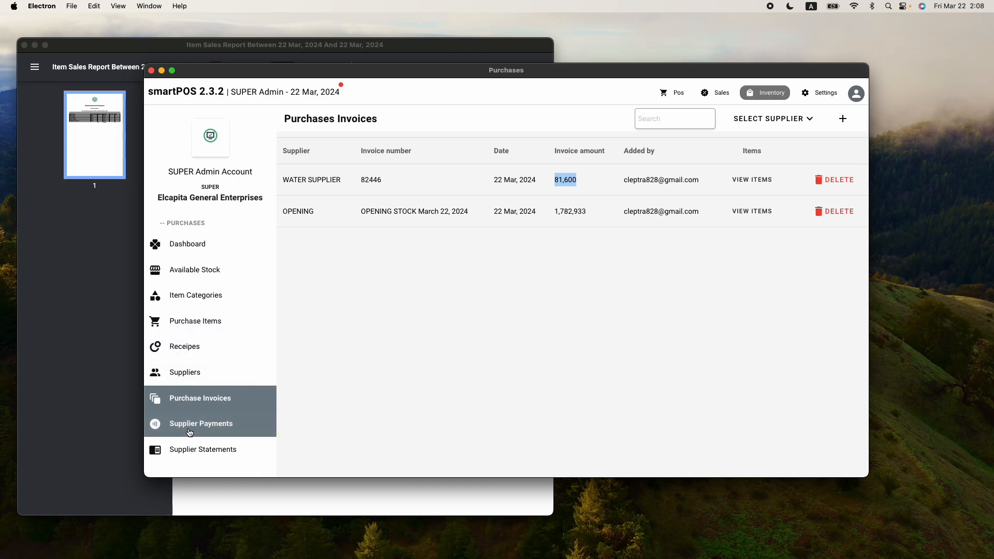
{"action": "left_click", "coordinate": [190, 429]}
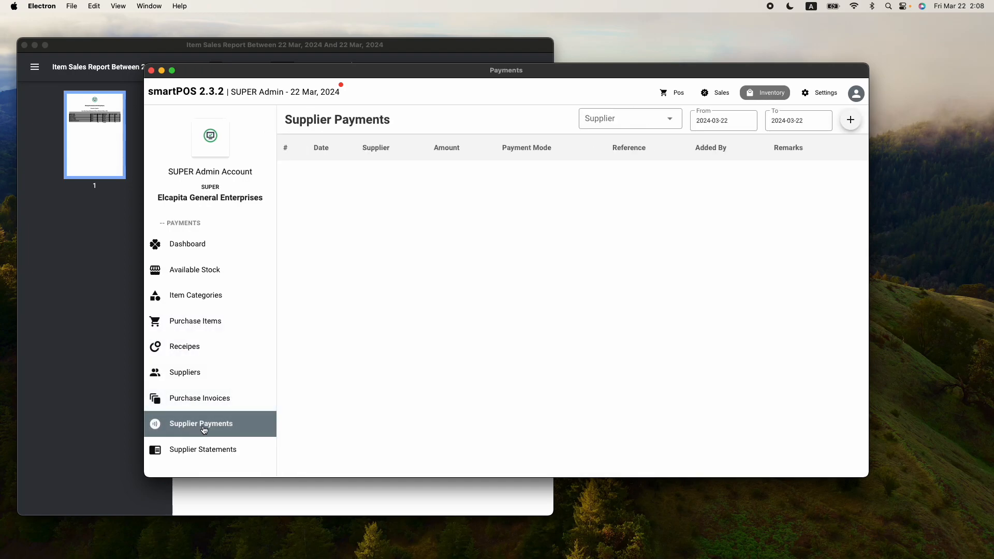
{"action": "left_click", "coordinate": [850, 120]}
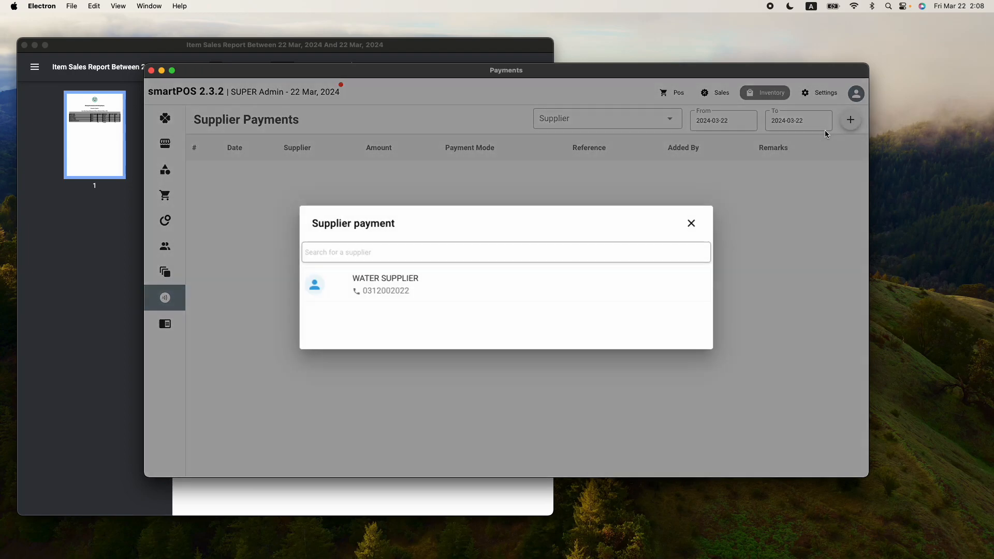
{"action": "left_click", "coordinate": [394, 282]}
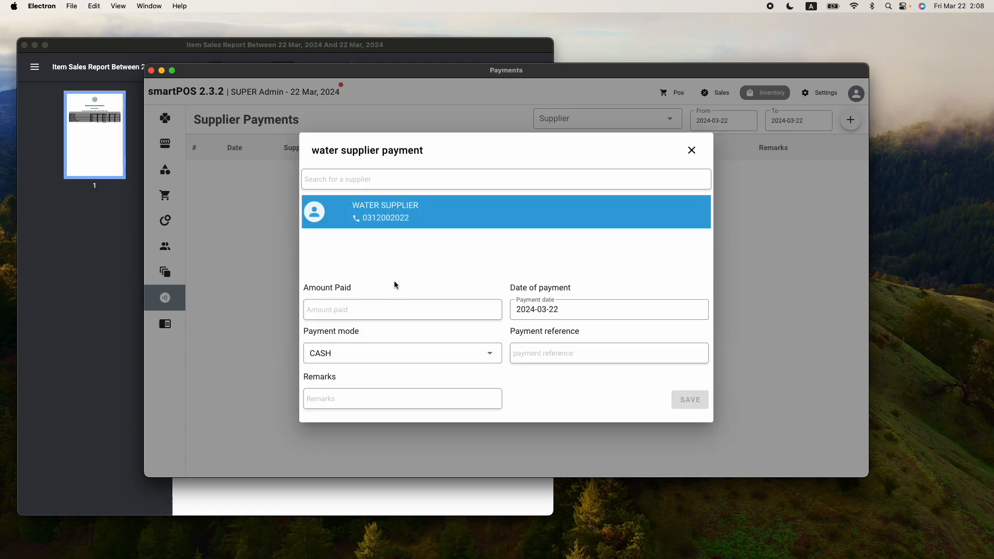
{"action": "left_click", "coordinate": [388, 306]}
{"action": "type", "text": "500"}
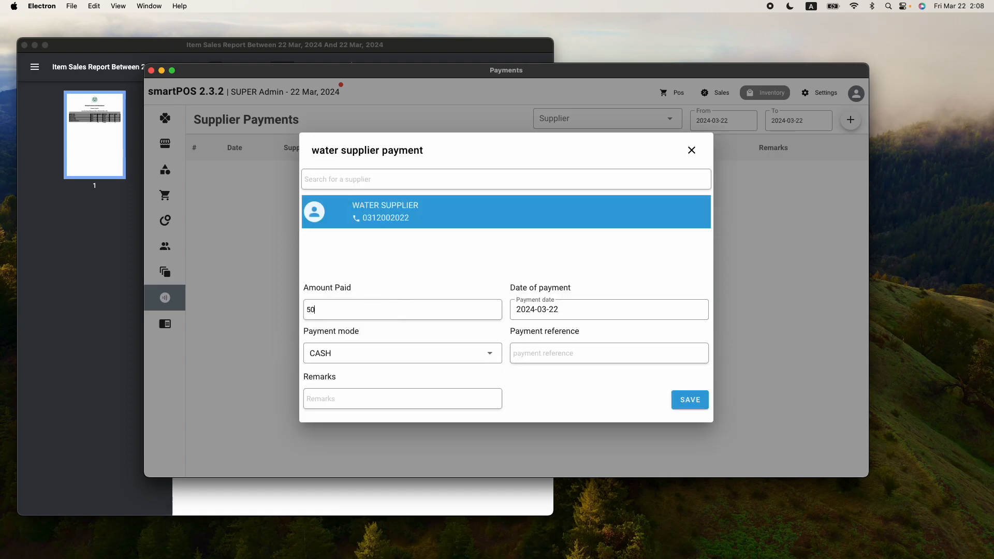
{"action": "type", "text": "00"}
{"action": "left_click", "coordinate": [448, 399]}
{"action": "type", "text": "Part payment"}
{"action": "left_click", "coordinate": [688, 403]}
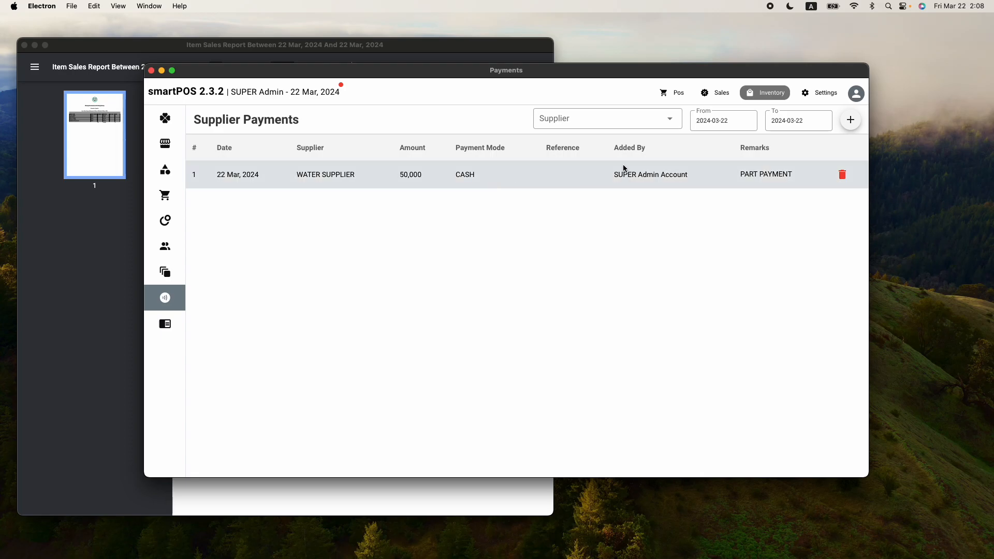
{"action": "mouse_move", "coordinate": [179, 374]}
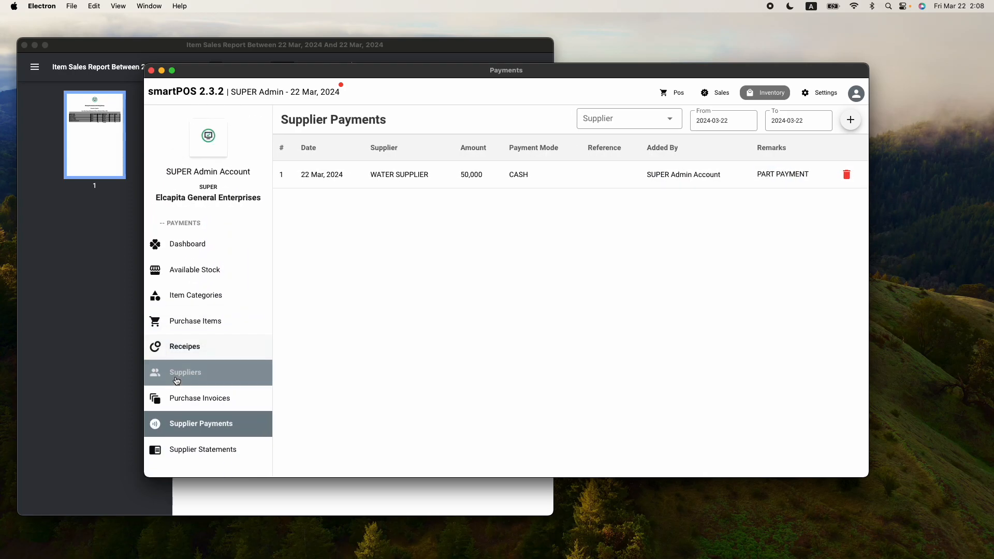
Load WATER SUPPLIER's statement with the 50,000 payment and 31,600 balance, then open its export options
{"action": "left_click", "coordinate": [639, 124]}
{"action": "left_click", "coordinate": [590, 126]}
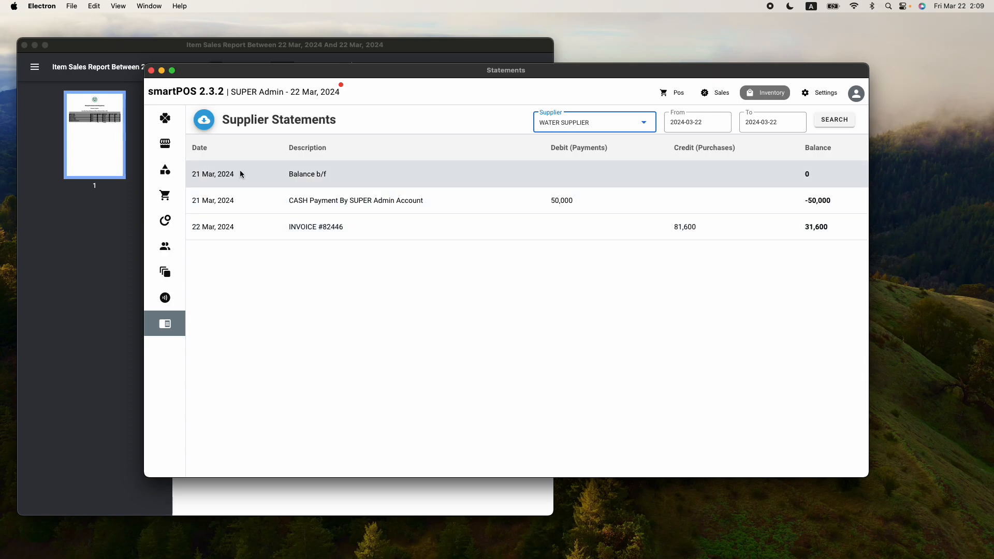
{"action": "left_click", "coordinate": [203, 120]}
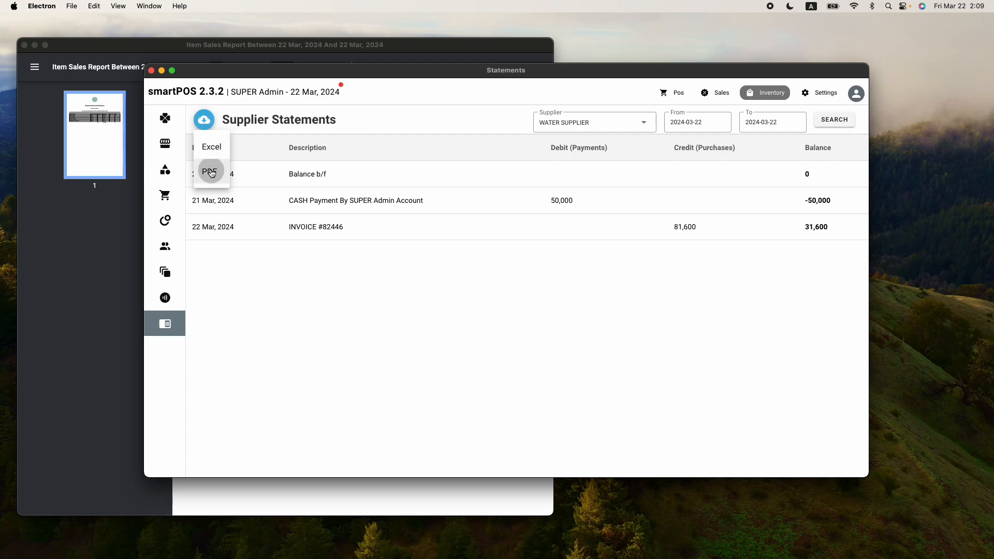
Export WATER SUPPLIER's statement as a PDF and view it enlarged at full width
{"action": "left_click", "coordinate": [210, 171]}
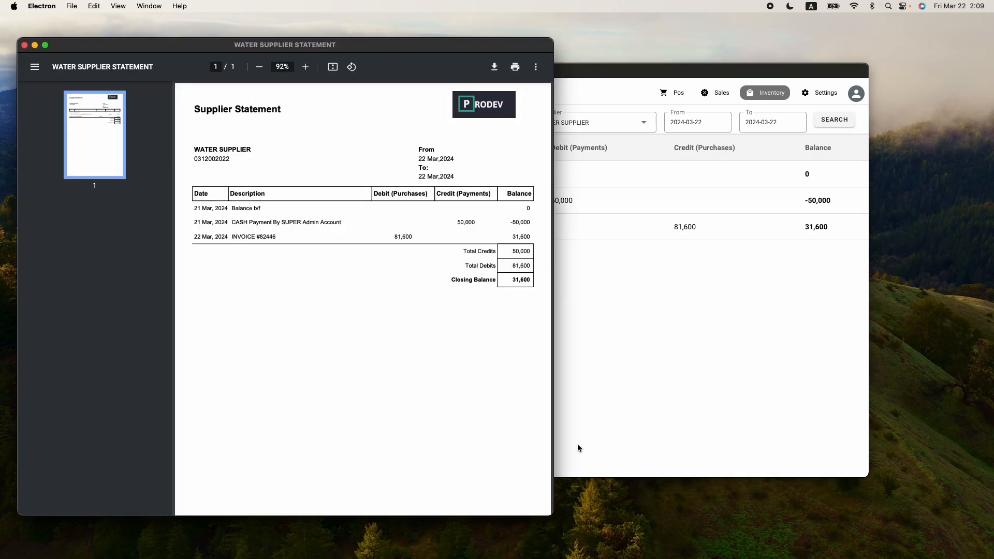
{"action": "left_click_drag", "start_coordinate": [554, 513], "coordinate": [800, 550]}
{"action": "left_click", "coordinate": [454, 63]}
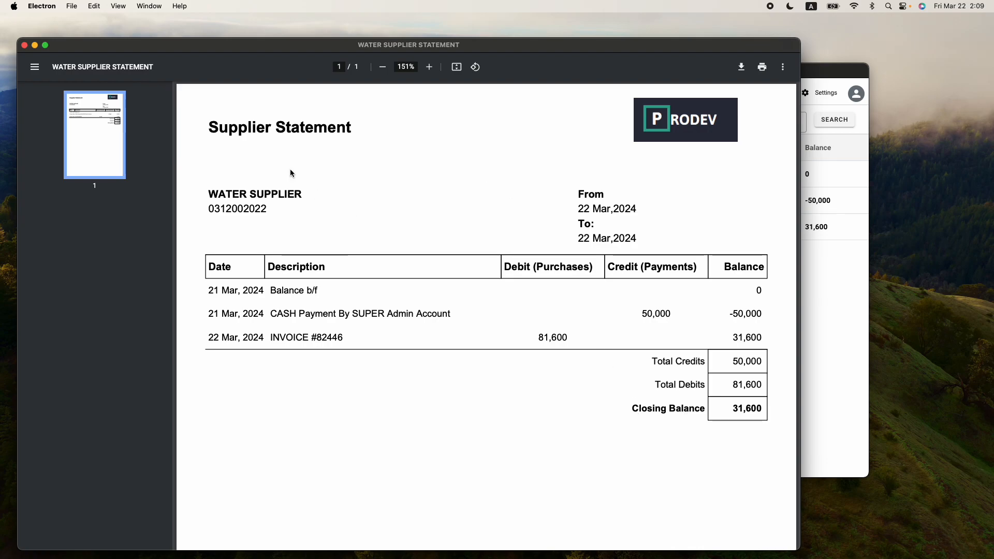
{"action": "left_click", "coordinate": [25, 46]}
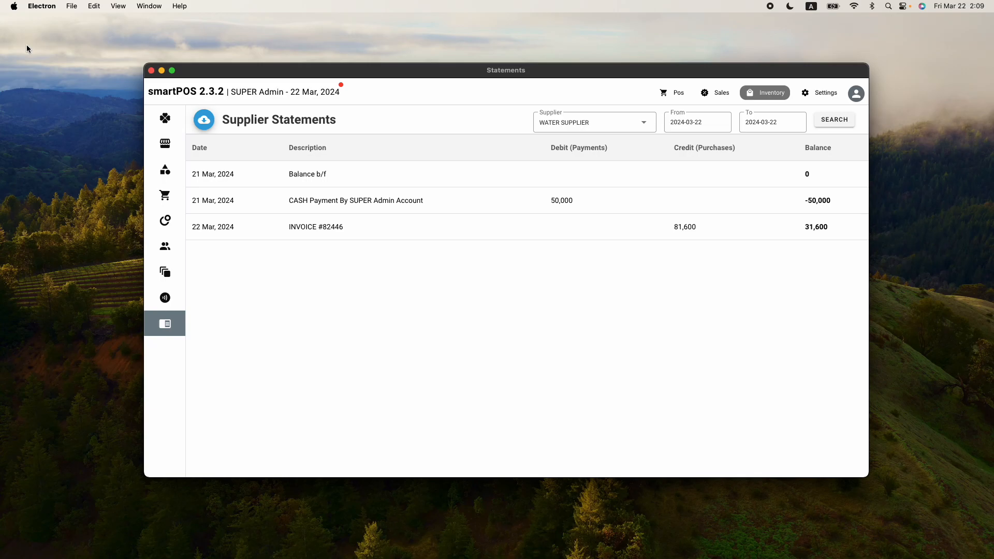